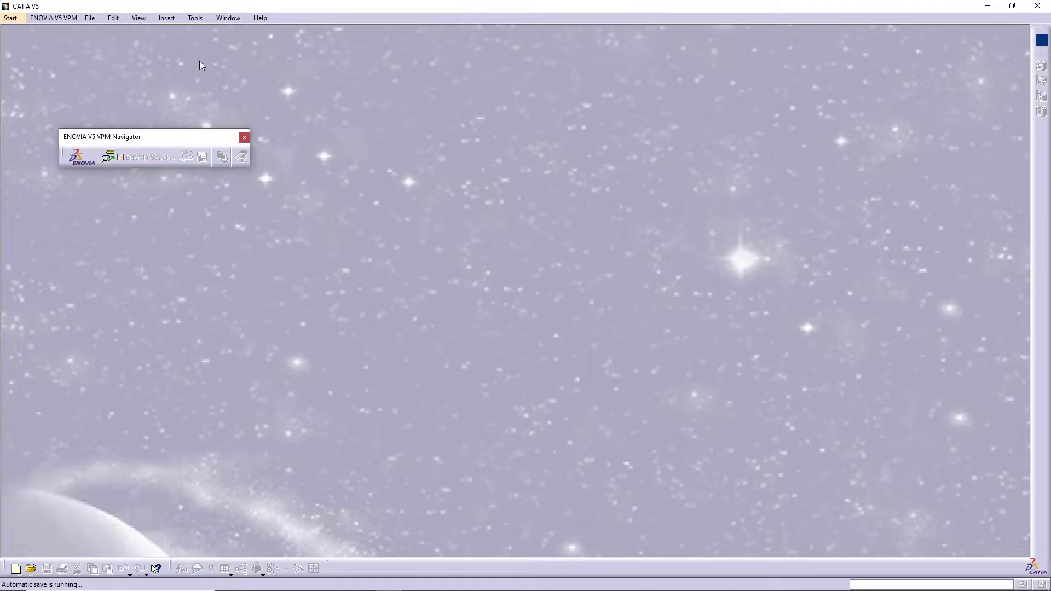
Create a new Part Design part named Part1 with hybrid design enabled and open a sketch on the xy plane.
{"action": "left_click", "coordinate": [10, 19]}
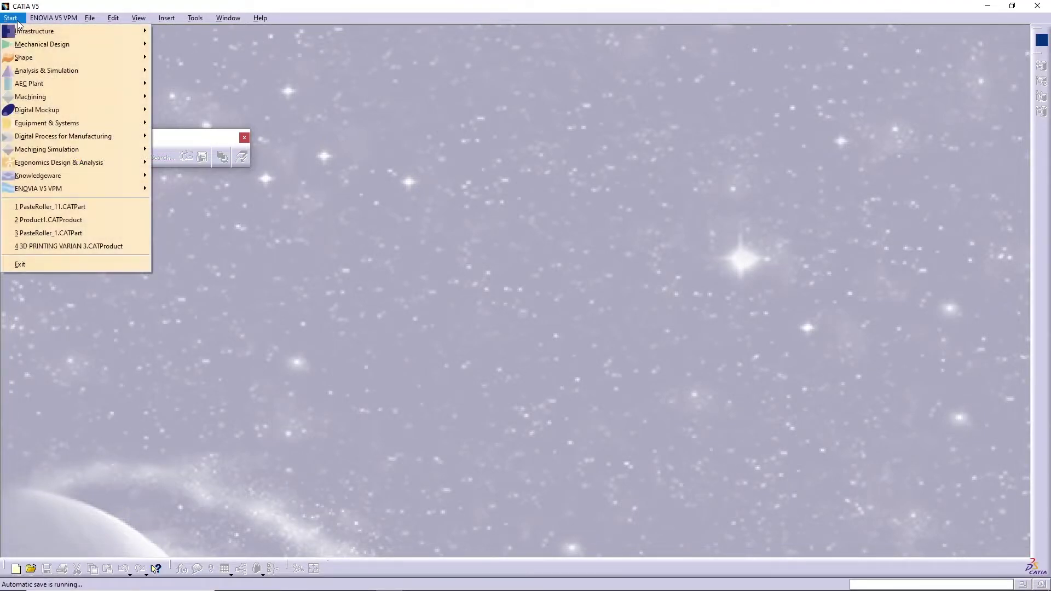
{"action": "mouse_move", "coordinate": [33, 49]}
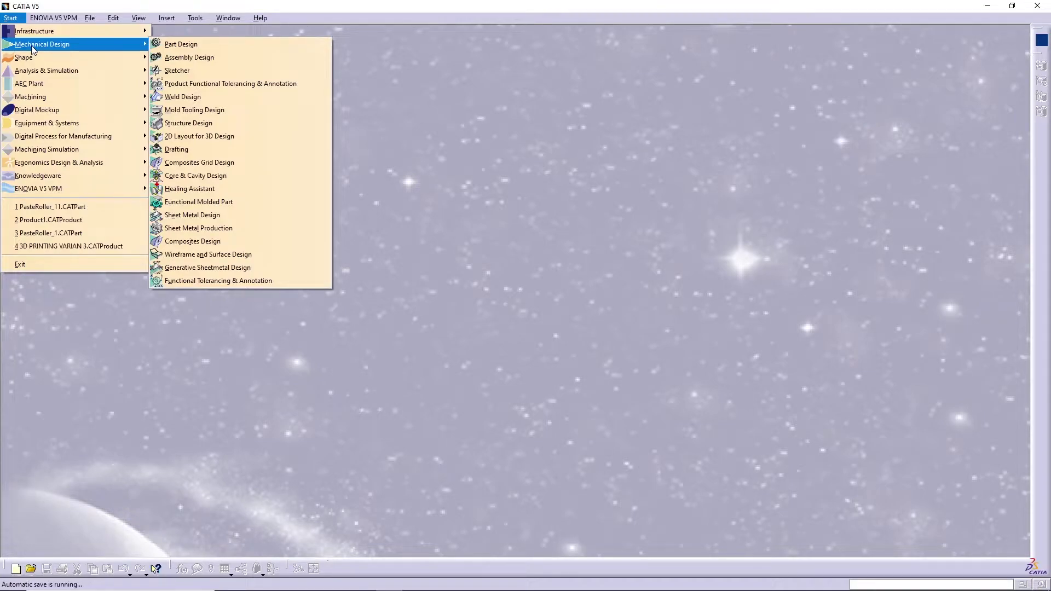
{"action": "left_click", "coordinate": [202, 44]}
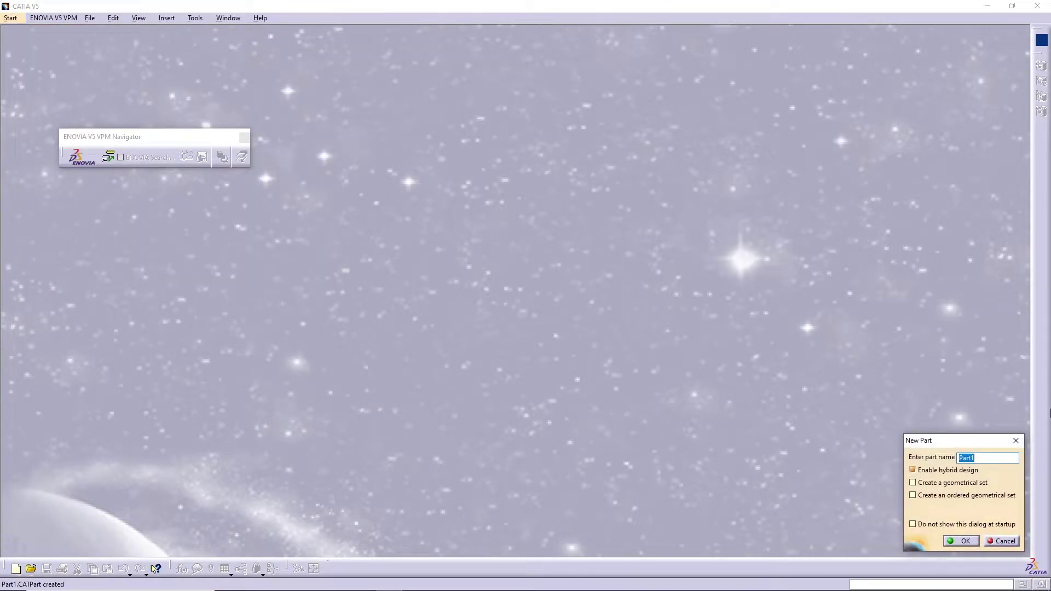
{"action": "left_click", "coordinate": [964, 541]}
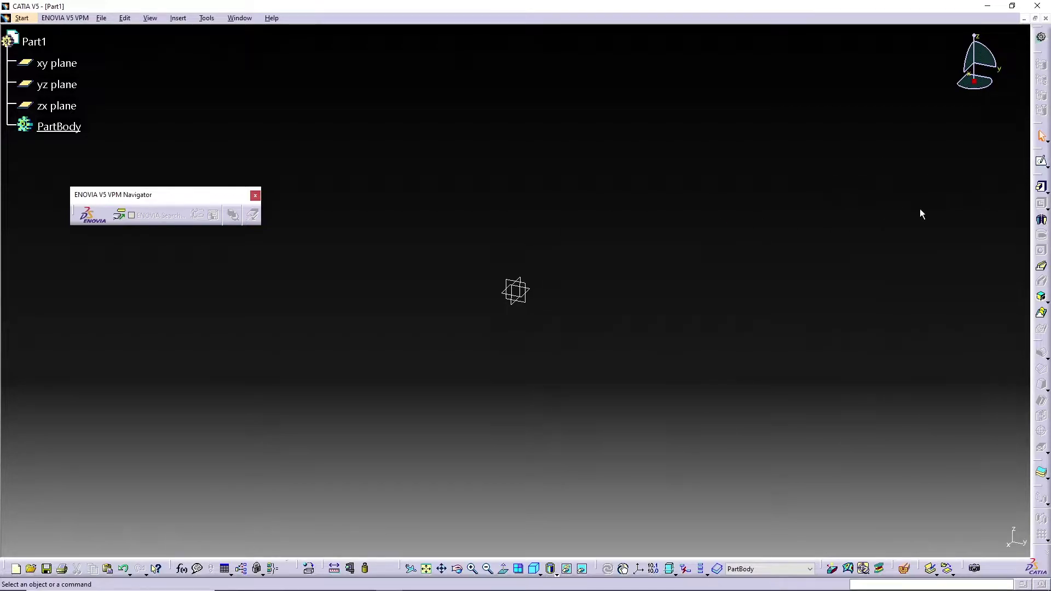
{"action": "left_click", "coordinate": [65, 64]}
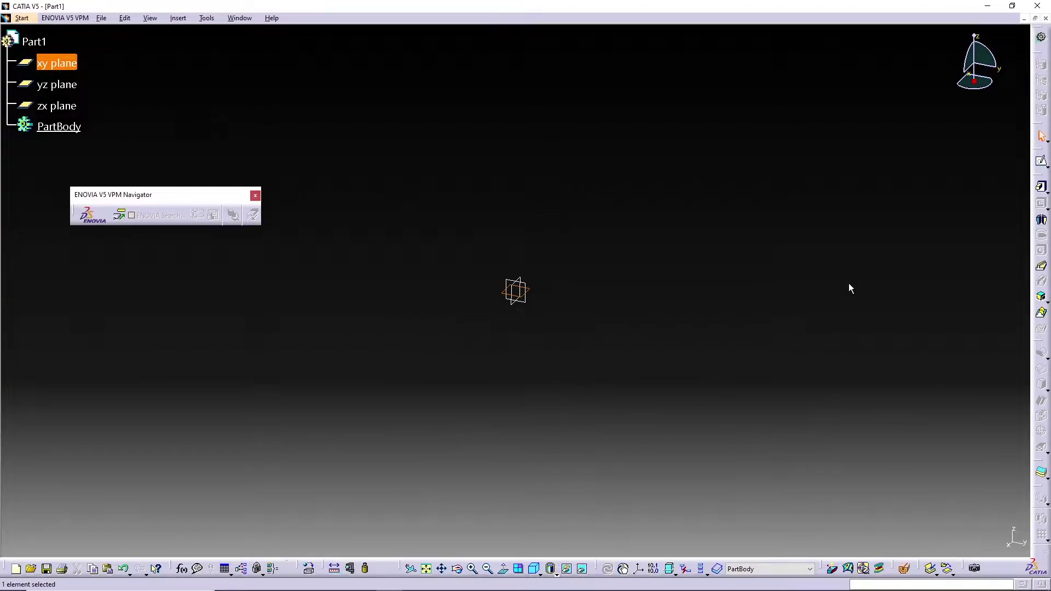
{"action": "left_click", "coordinate": [1041, 165]}
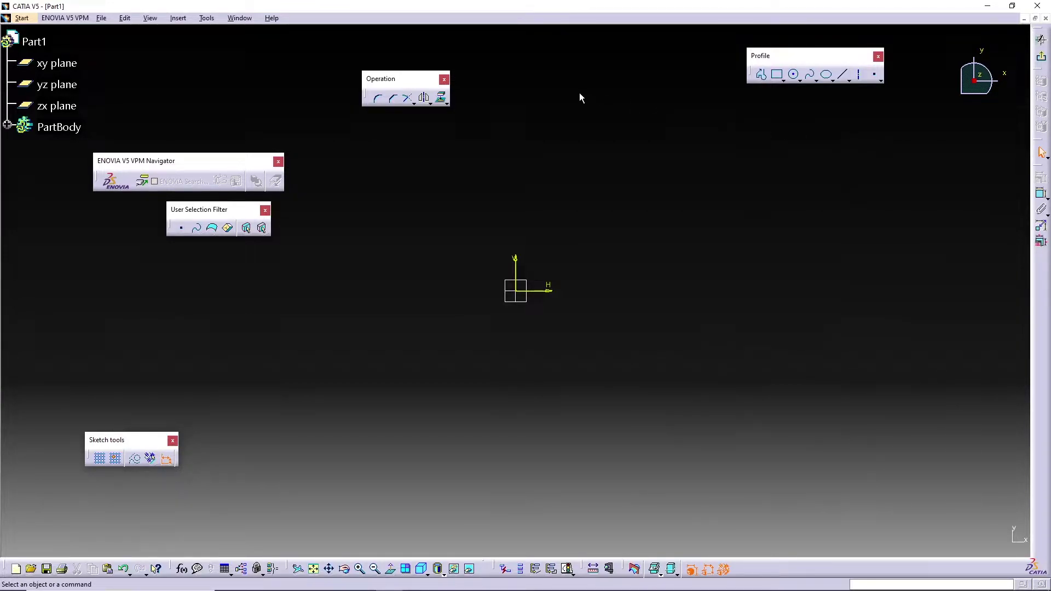
Reposition the floating Operation toolbar nearer to the Profile toolbar and show the list of available toolbars.
{"action": "mouse_move", "coordinate": [404, 81]}
{"action": "left_mouse_down"}
{"action": "mouse_move", "coordinate": [552, 89]}
{"action": "mouse_move", "coordinate": [502, 60]}
{"action": "mouse_move", "coordinate": [423, 51]}
{"action": "mouse_move", "coordinate": [454, 47]}
{"action": "left_mouse_up"}
{"action": "left_click_drag", "start_coordinate": [515, 62], "coordinate": [477, 58]}
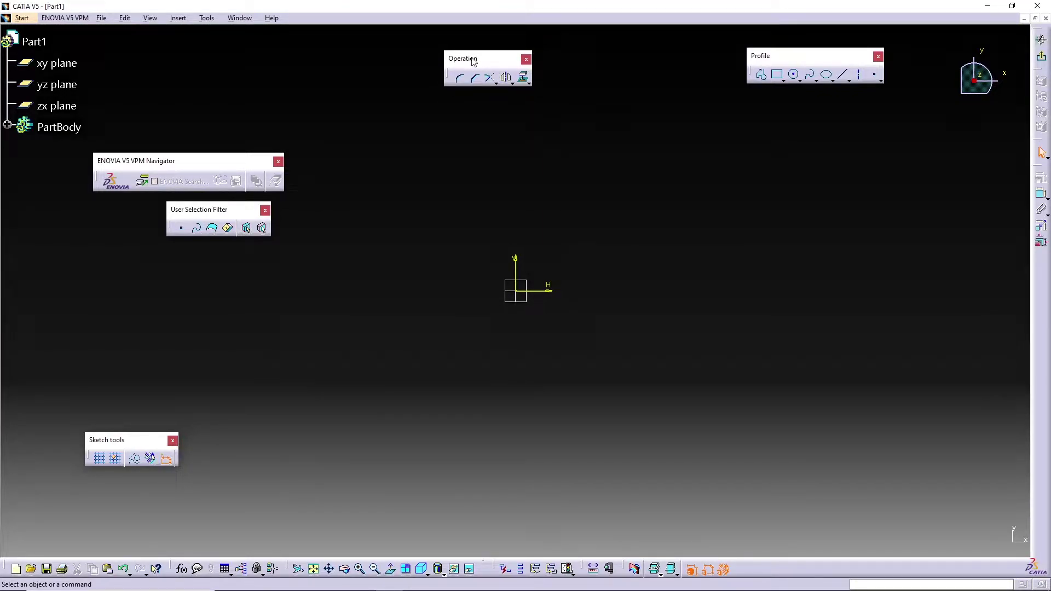
{"action": "right_click", "coordinate": [1040, 274]}
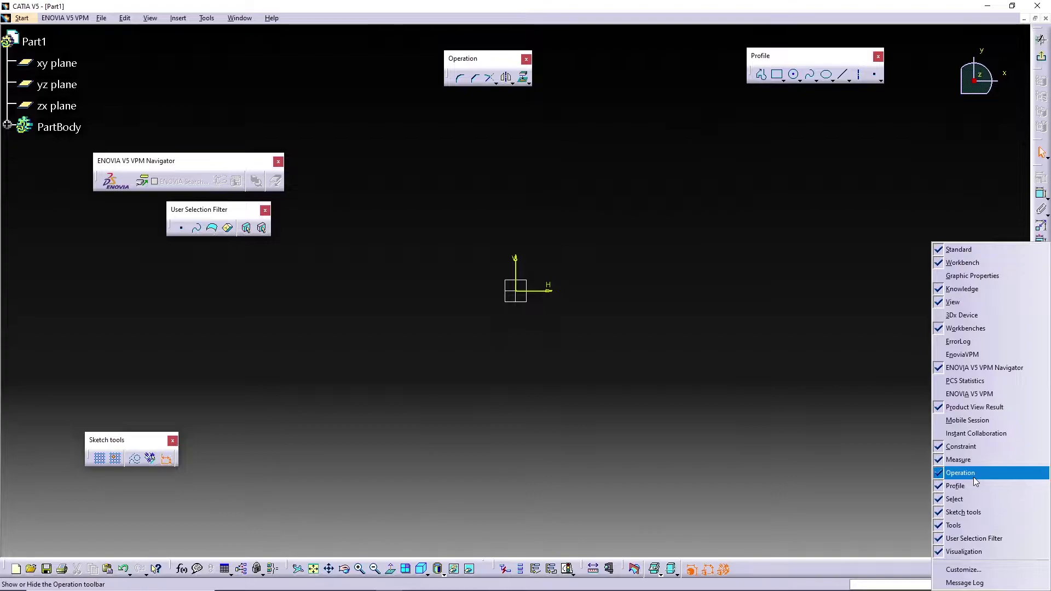
{"action": "left_click", "coordinate": [772, 372]}
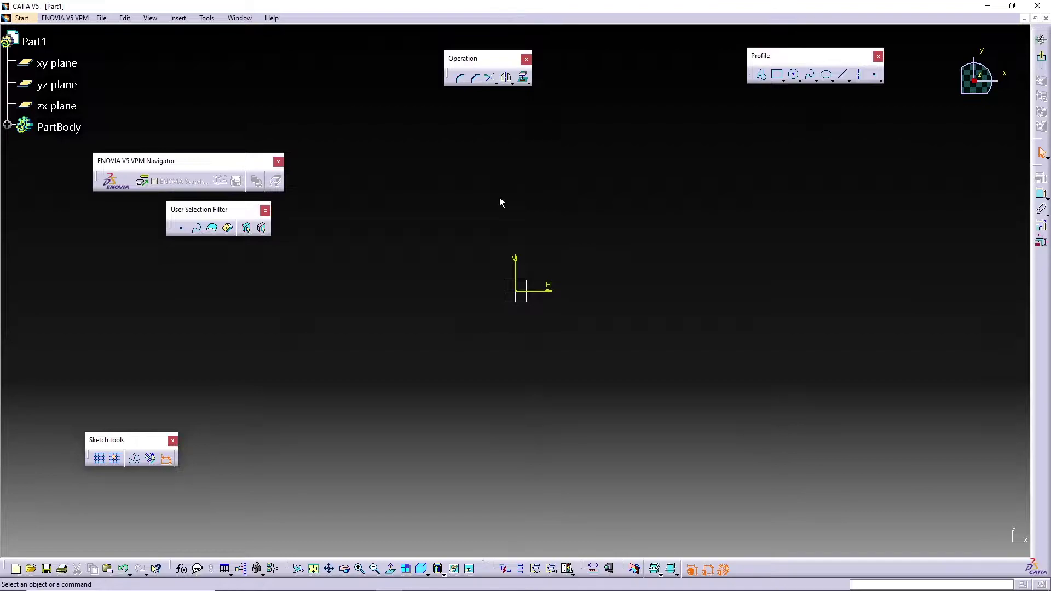
{"action": "left_click_drag", "start_coordinate": [465, 58], "coordinate": [474, 62]}
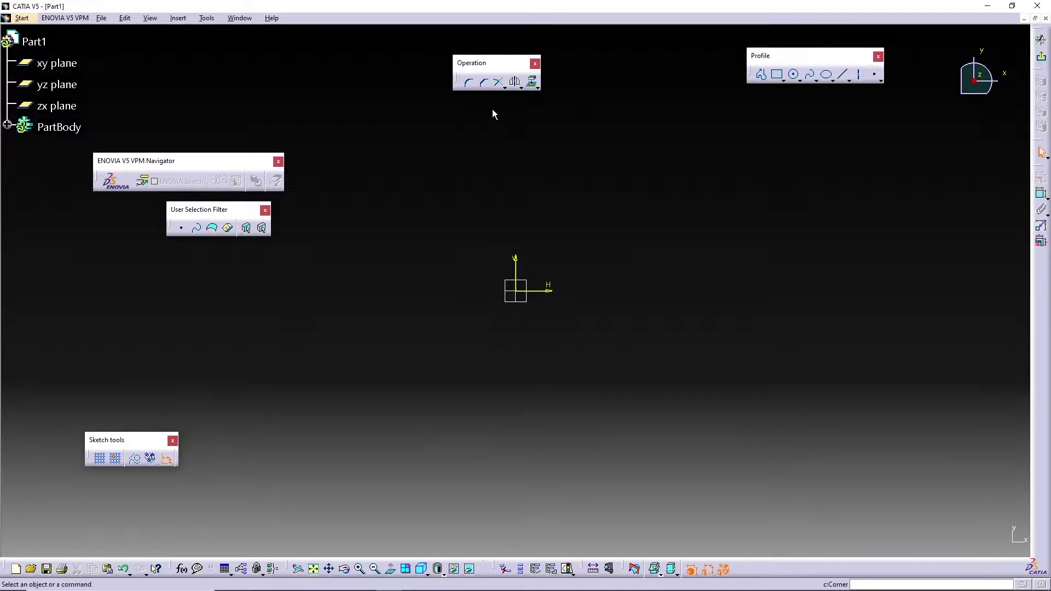
Sketch a wide rectangle about 43 mm high, clear of the origin on the positive H side.
{"action": "left_click", "coordinate": [777, 74]}
{"action": "left_click", "coordinate": [624, 226]}
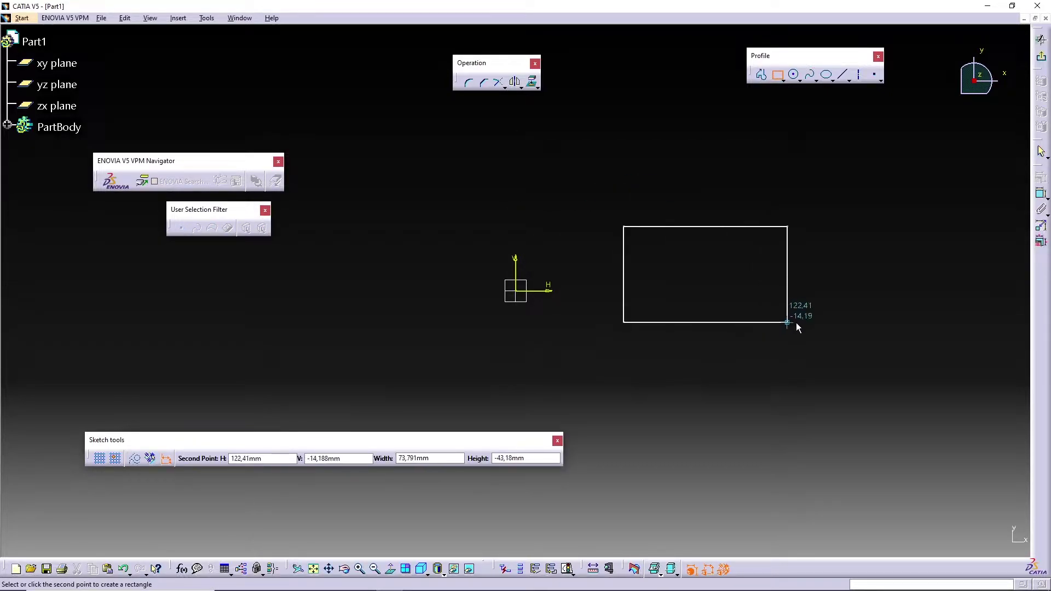
{"action": "left_click", "coordinate": [801, 323]}
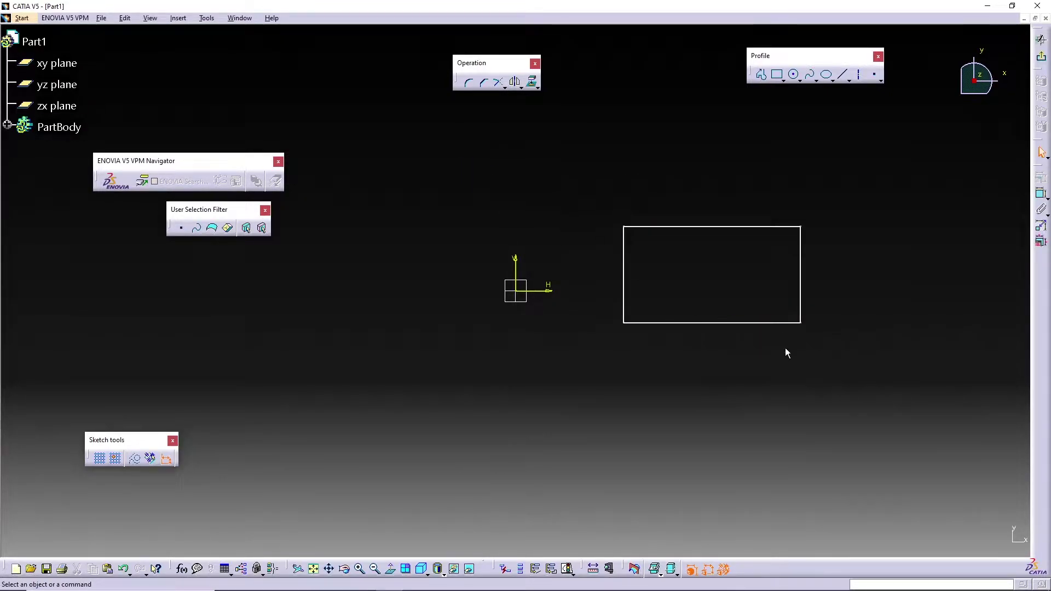
Round the rectangle's upper-left corner with the Corner operation at a radius of about 19.1 mm.
{"action": "left_click", "coordinate": [469, 84]}
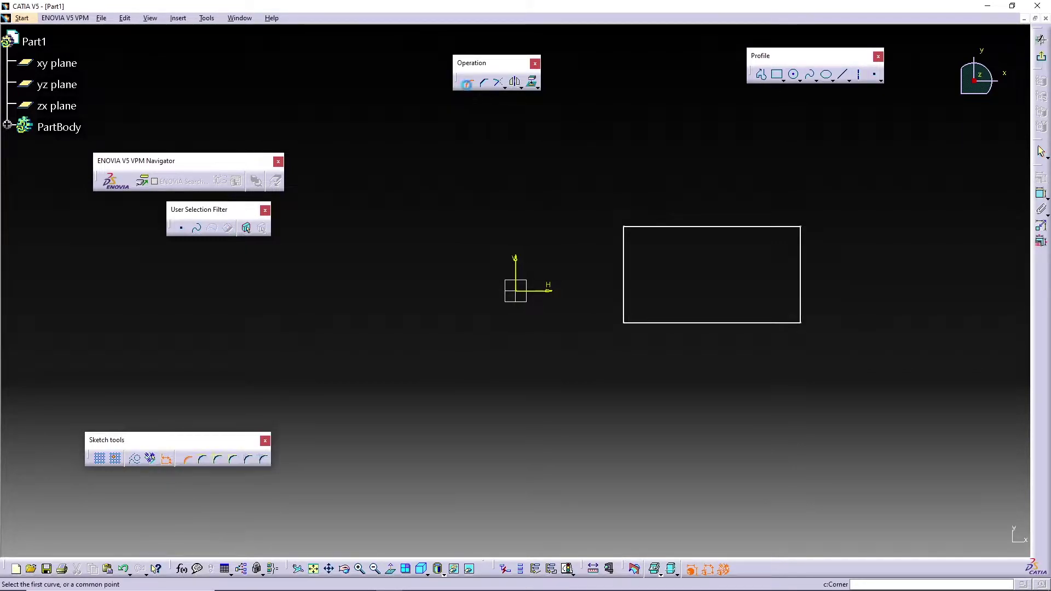
{"action": "left_click", "coordinate": [630, 250]}
{"action": "left_click", "coordinate": [657, 228]}
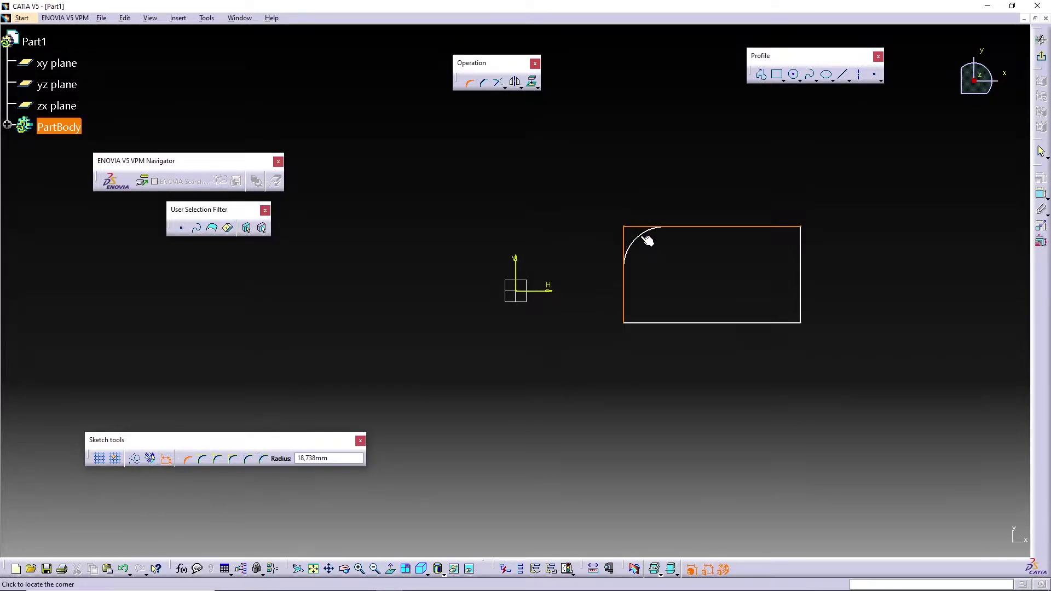
{"action": "left_click", "coordinate": [650, 243]}
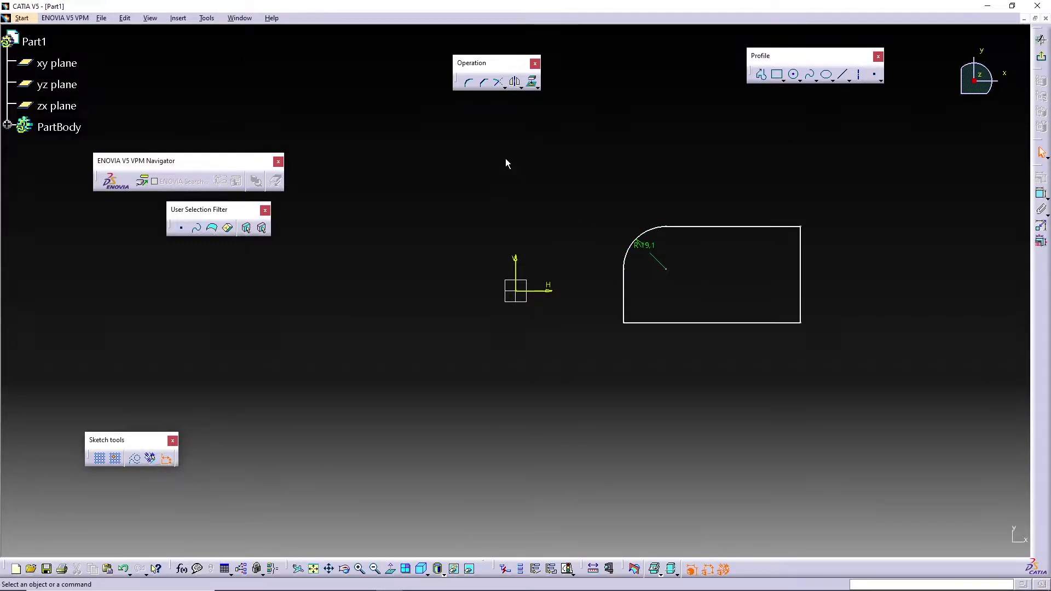
Chamfer the rectangle's upper-right corner at 45 degrees with a length of about 19.9 mm.
{"action": "left_click", "coordinate": [485, 82]}
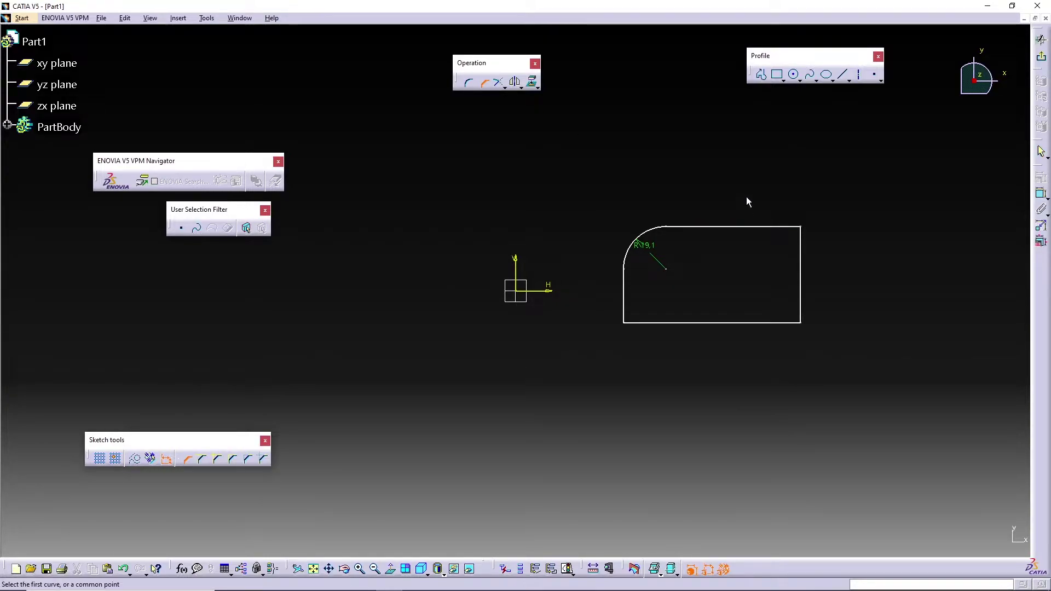
{"action": "left_click", "coordinate": [773, 227]}
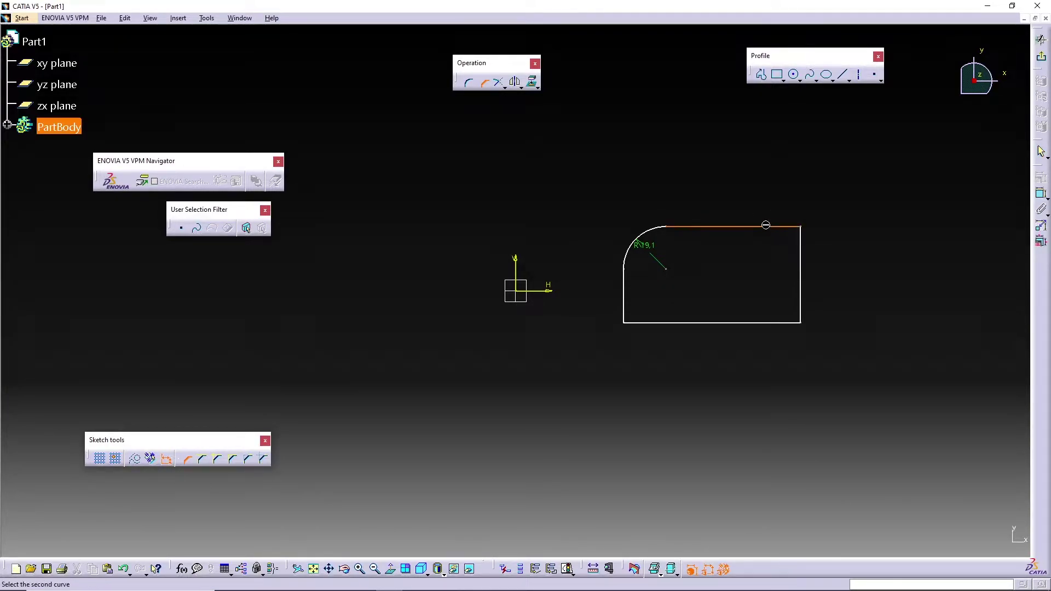
{"action": "left_click", "coordinate": [803, 251]}
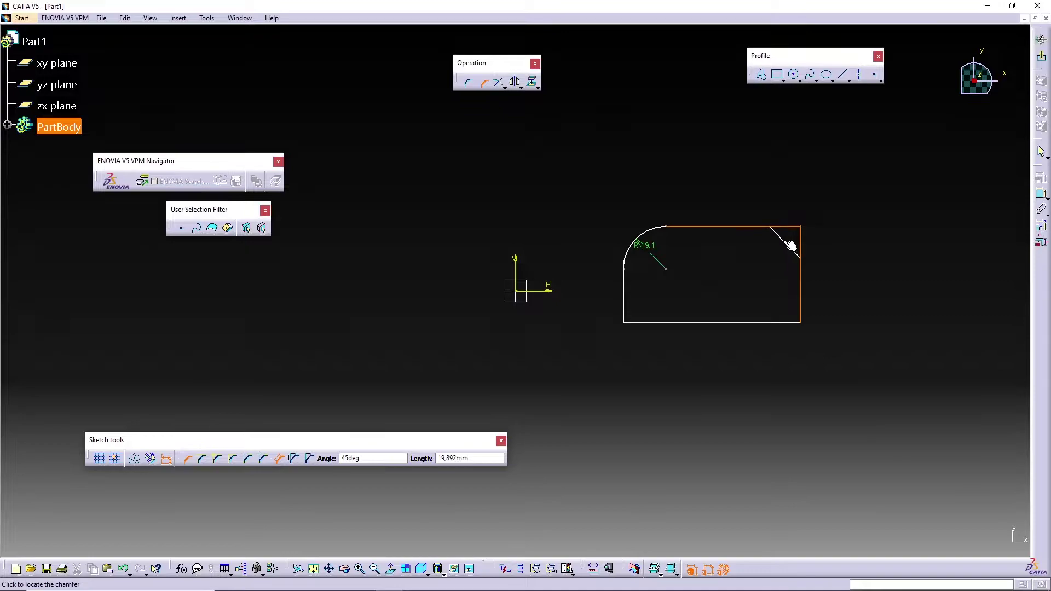
{"action": "left_click", "coordinate": [794, 241]}
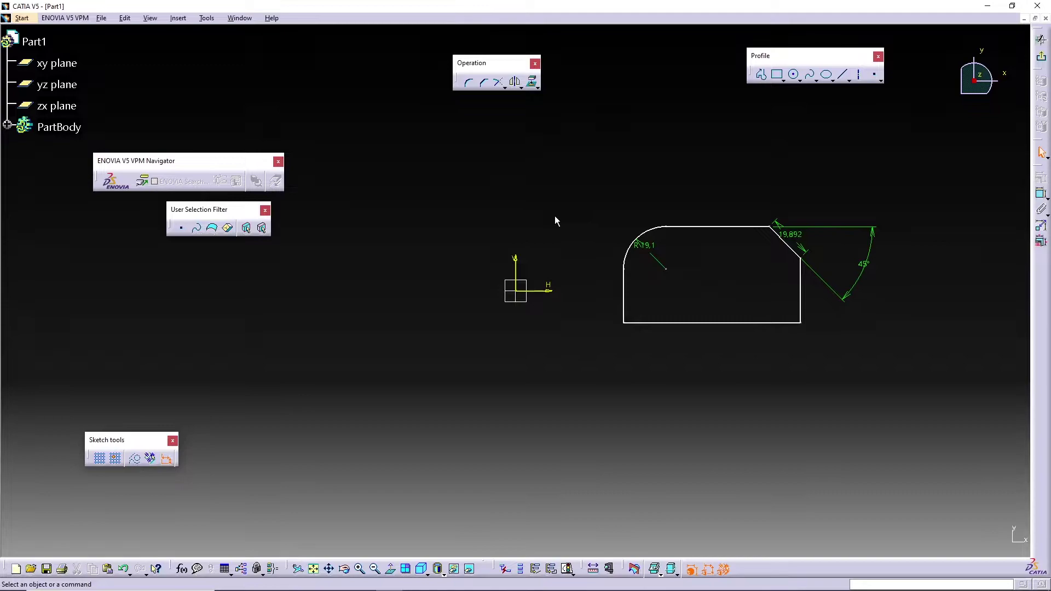
Move the whole rounded and chamfered profile with its dimensions up and to the right, farther from the origin.
{"action": "left_click_drag", "start_coordinate": [572, 157], "coordinate": [955, 408]}
{"action": "left_click_drag", "start_coordinate": [688, 228], "coordinate": [806, 141]}
{"action": "left_click", "coordinate": [662, 235]}
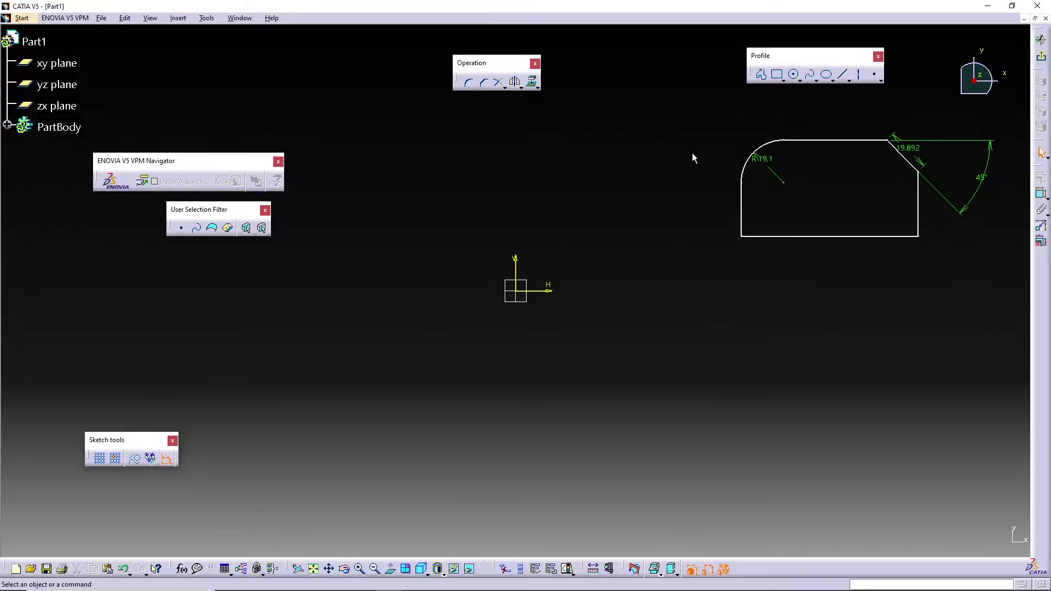
{"action": "middle_click_drag", "start_coordinate": [720, 248], "coordinate": [637, 266]}
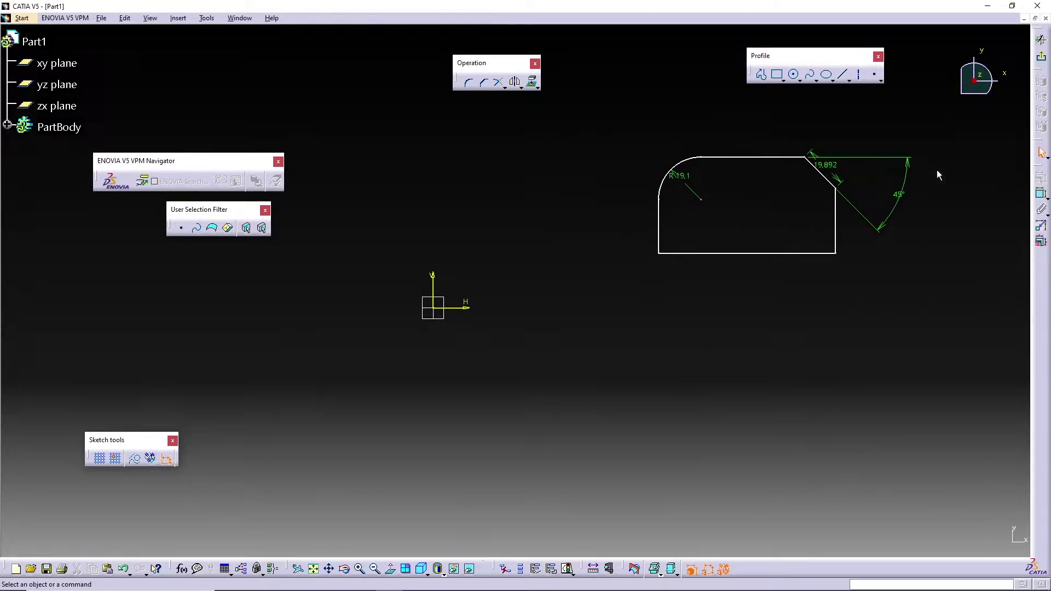
Draw two lines from a shared point inside the profile, diverging downward across its bottom edge.
{"action": "left_click", "coordinate": [843, 74]}
{"action": "left_click", "coordinate": [754, 213]}
{"action": "left_click", "coordinate": [721, 331]}
{"action": "left_click", "coordinate": [843, 74]}
{"action": "left_click", "coordinate": [754, 214]}
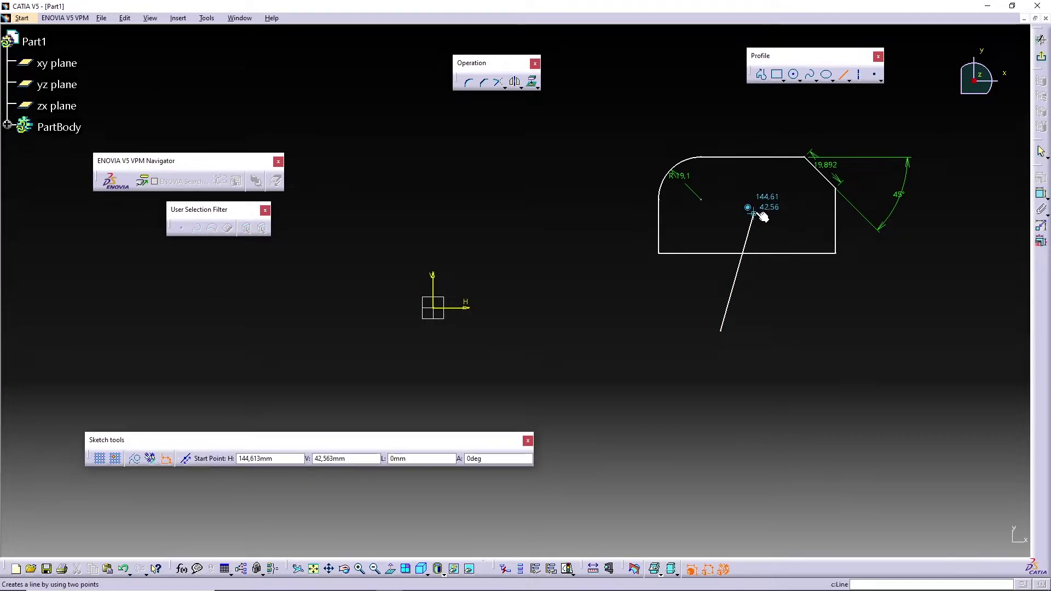
{"action": "left_click", "coordinate": [793, 288]}
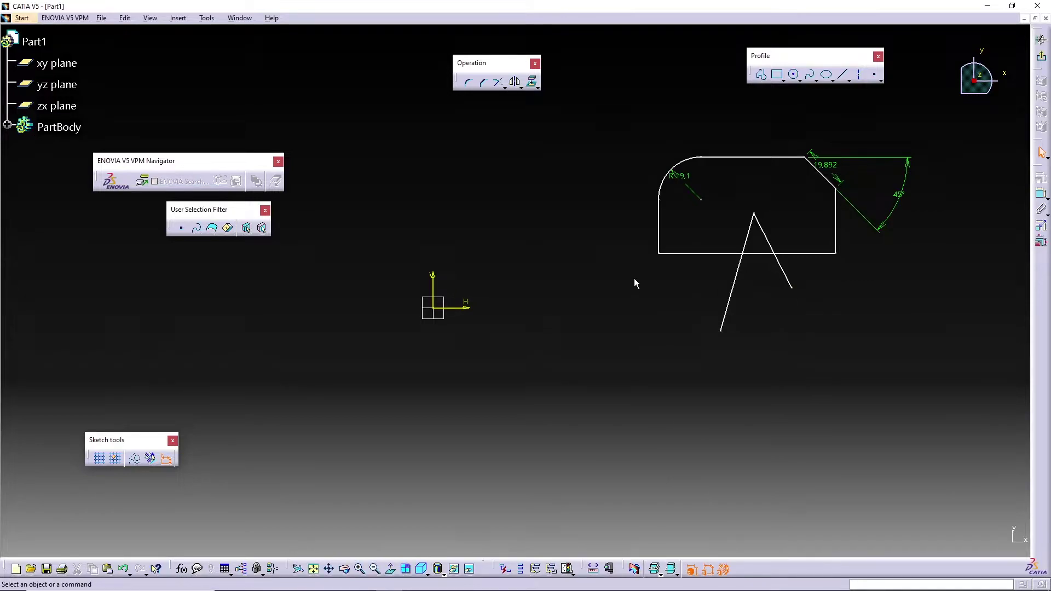
Remove the portions of both slanted lines extending below the profile's bottom edge with Quick Trim.
{"action": "left_click", "coordinate": [504, 88]}
{"action": "left_click", "coordinate": [505, 86]}
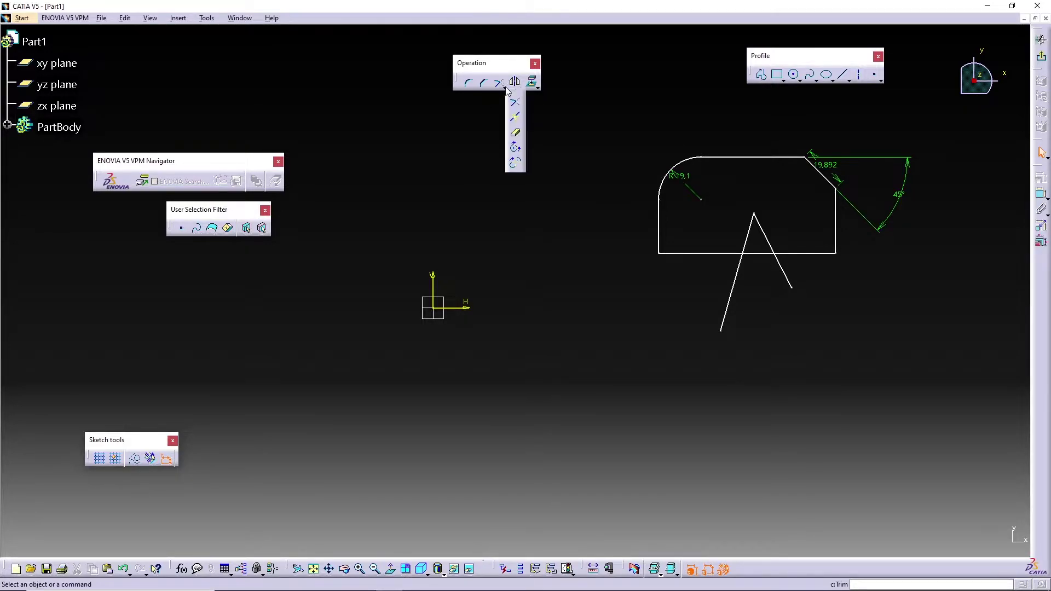
{"action": "left_click", "coordinate": [517, 137]}
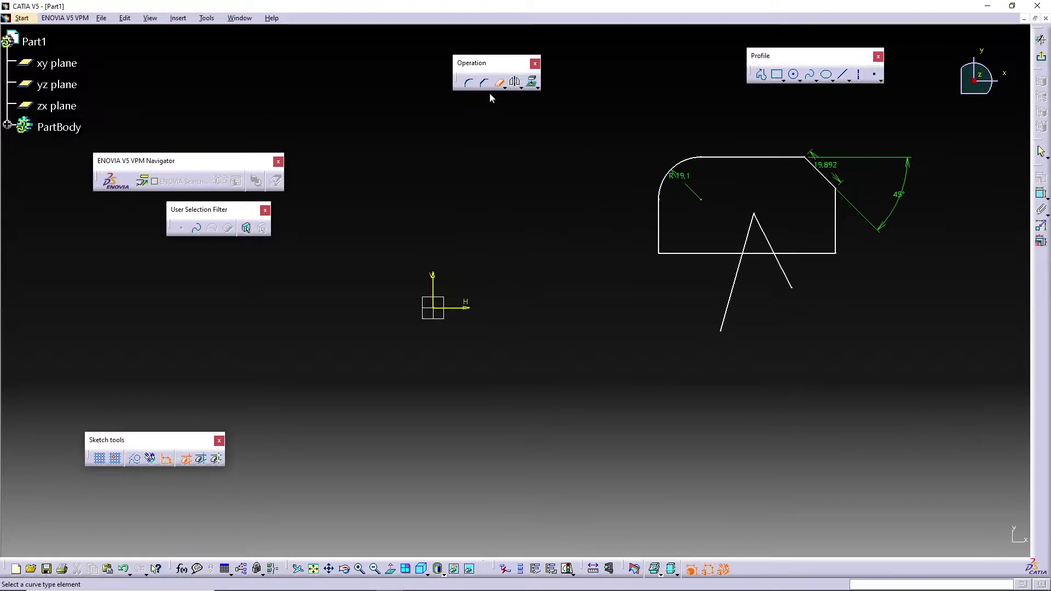
{"action": "left_click", "coordinate": [736, 279]}
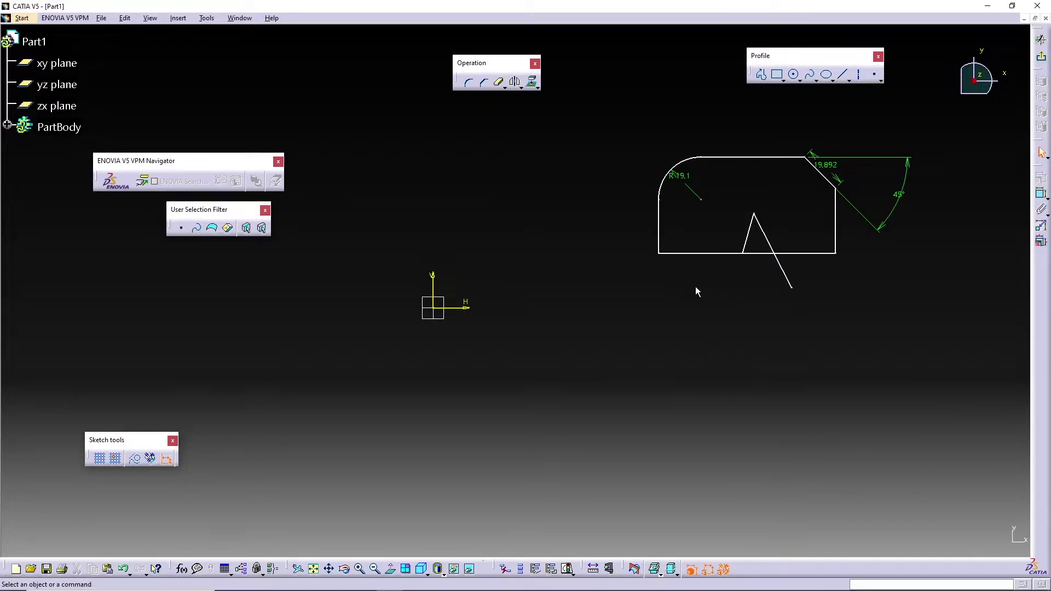
{"action": "left_click", "coordinate": [499, 82]}
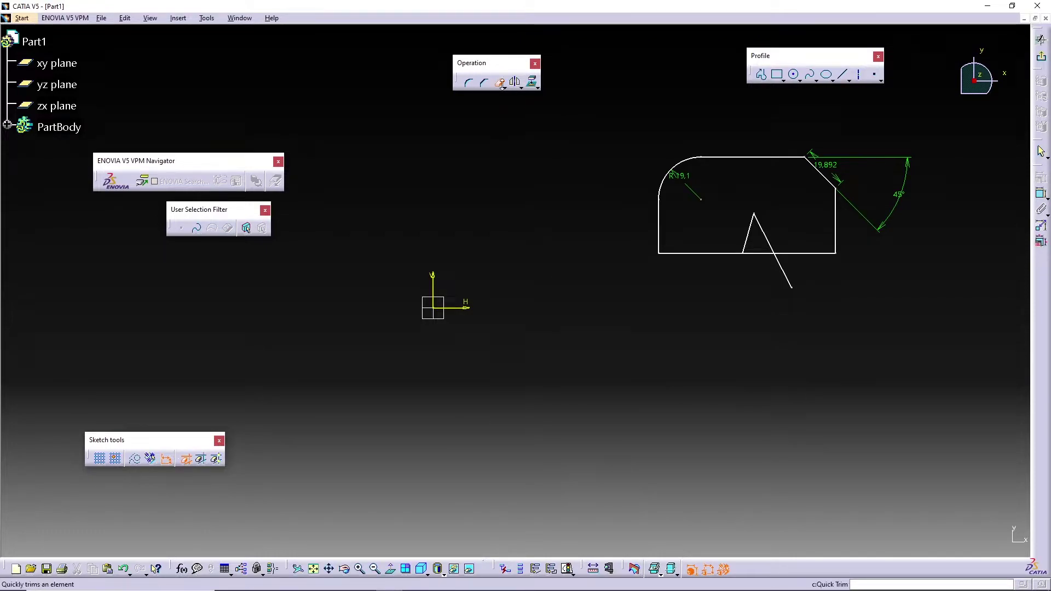
{"action": "left_click", "coordinate": [787, 271]}
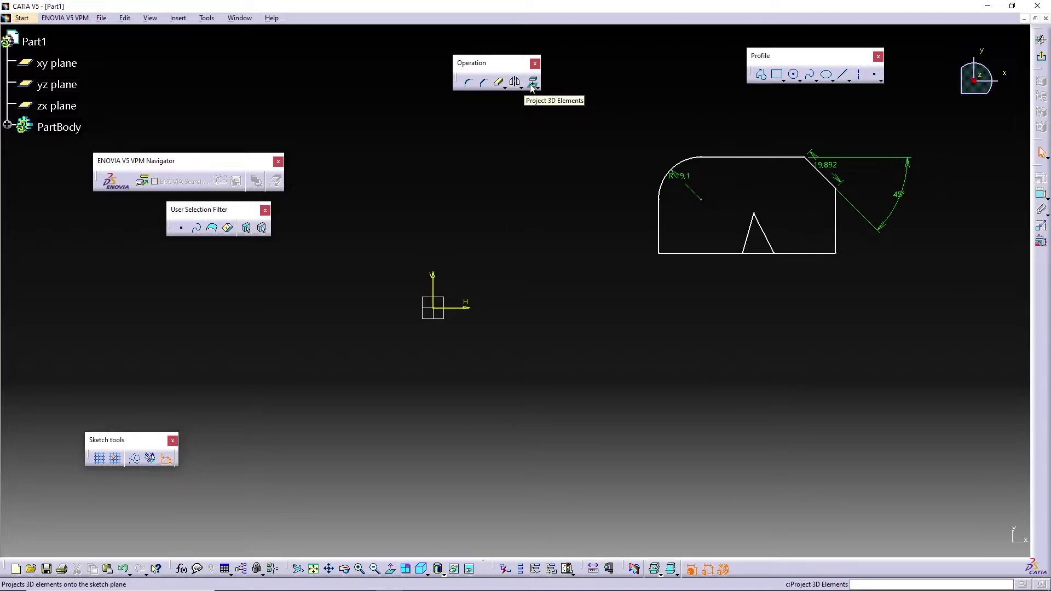
Delete the entire sketched profile together with its inner lines and dimensions.
{"action": "left_click", "coordinate": [532, 83]}
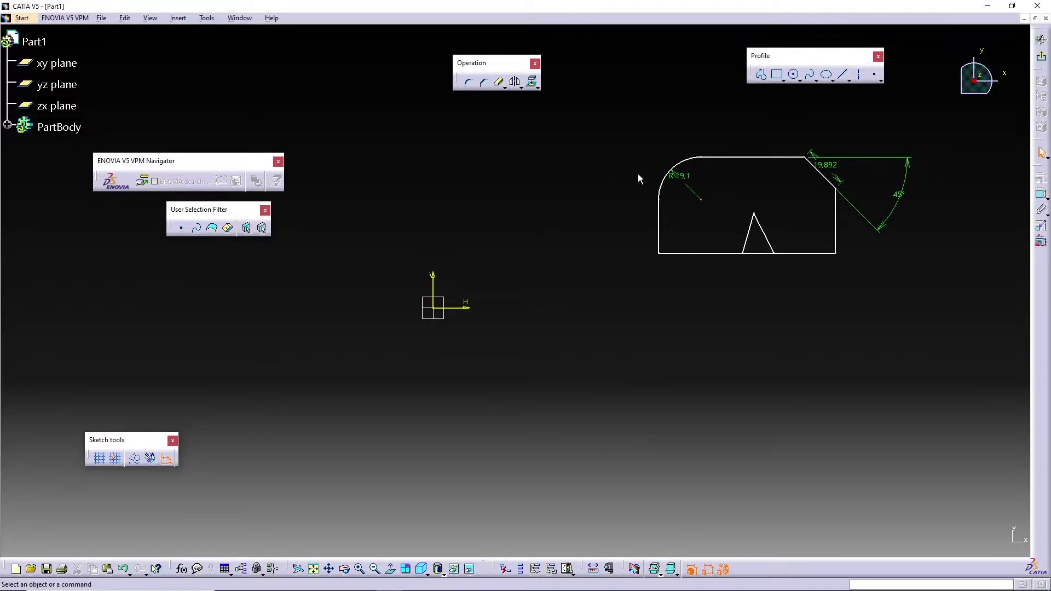
{"action": "key", "text": "ctrl+a"}
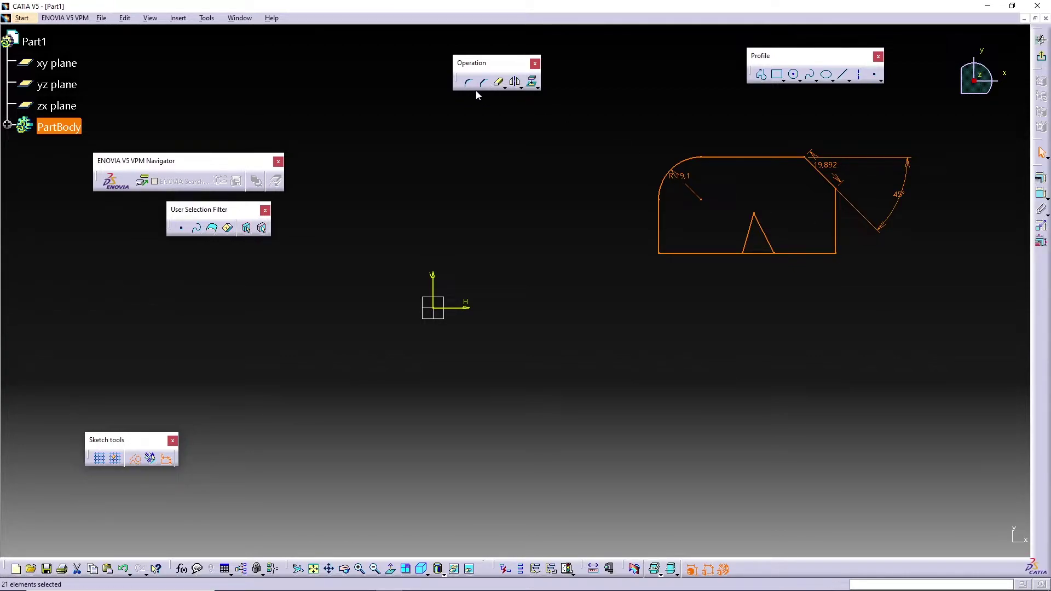
{"action": "left_click", "coordinate": [600, 174]}
{"action": "left_click_drag", "start_coordinate": [610, 116], "coordinate": [962, 327]}
{"action": "key", "text": "Delete"}
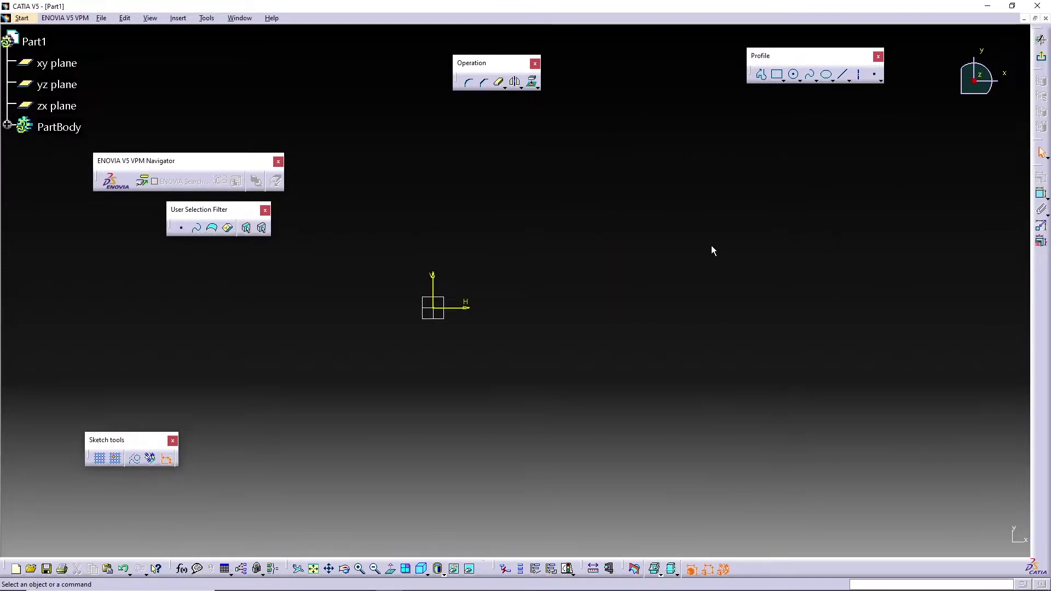
Sketch a rectangle with its upper-left corner on the origin, extending toward positive H and negative V.
{"action": "mouse_move", "coordinate": [625, 228]}
{"action": "middle_mouse_down"}
{"action": "mouse_move", "coordinate": [664, 232]}
{"action": "mouse_move", "coordinate": [714, 209]}
{"action": "middle_mouse_up"}
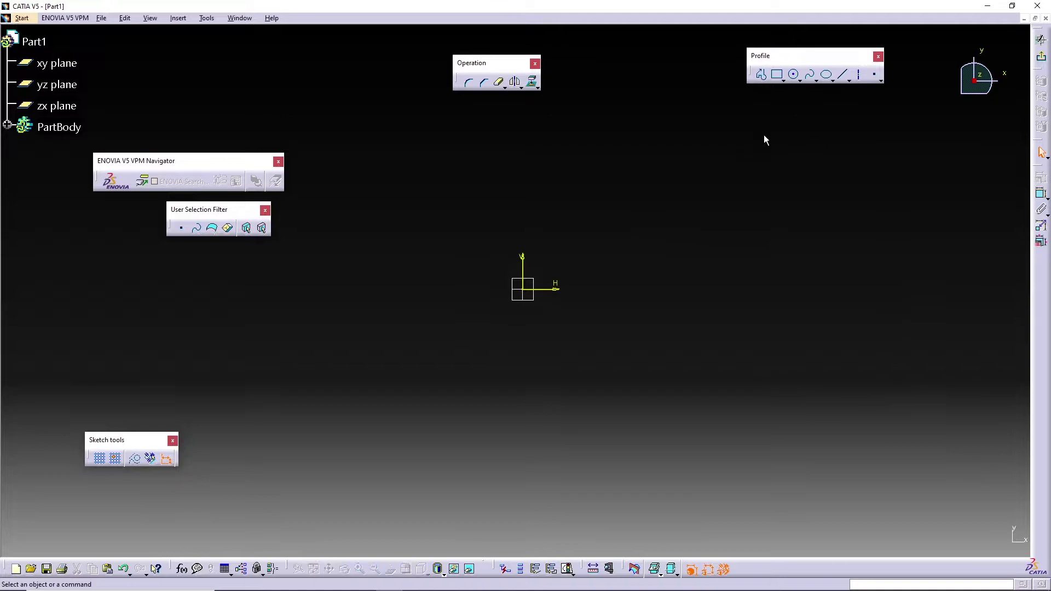
{"action": "left_click", "coordinate": [777, 74]}
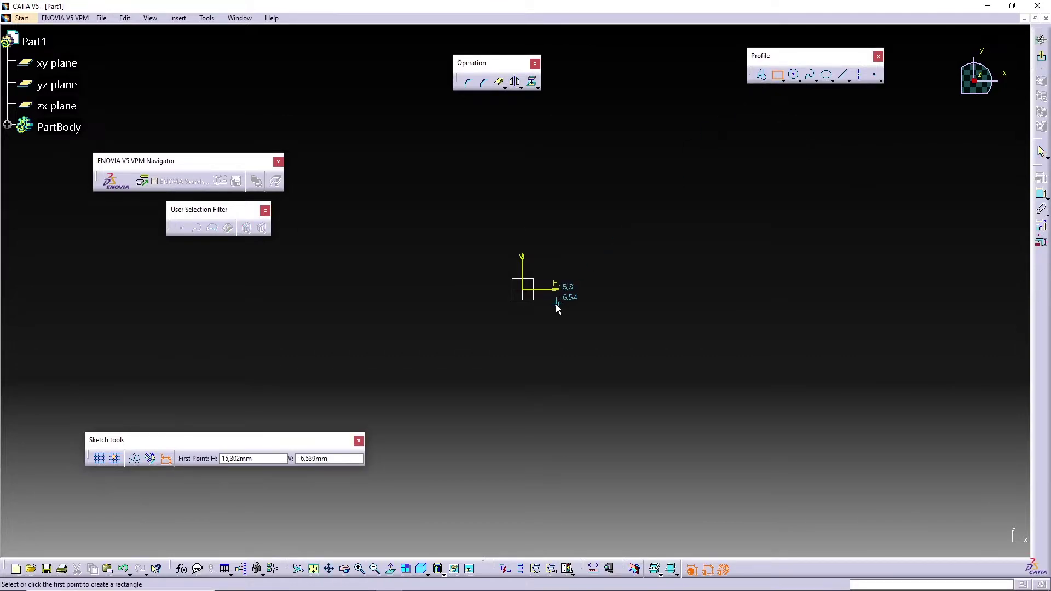
{"action": "left_click", "coordinate": [525, 291]}
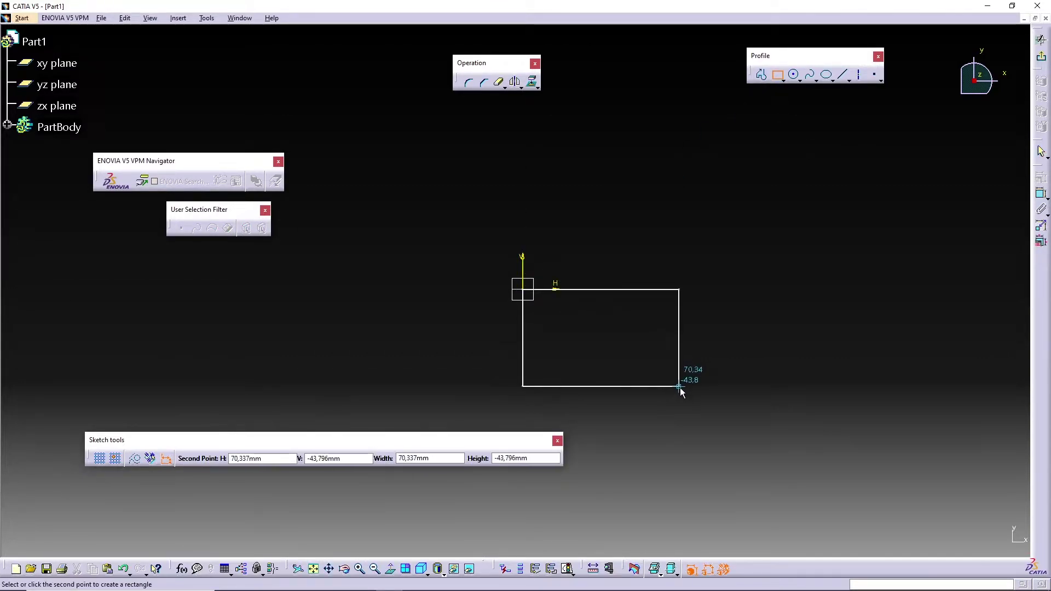
{"action": "left_click", "coordinate": [693, 401]}
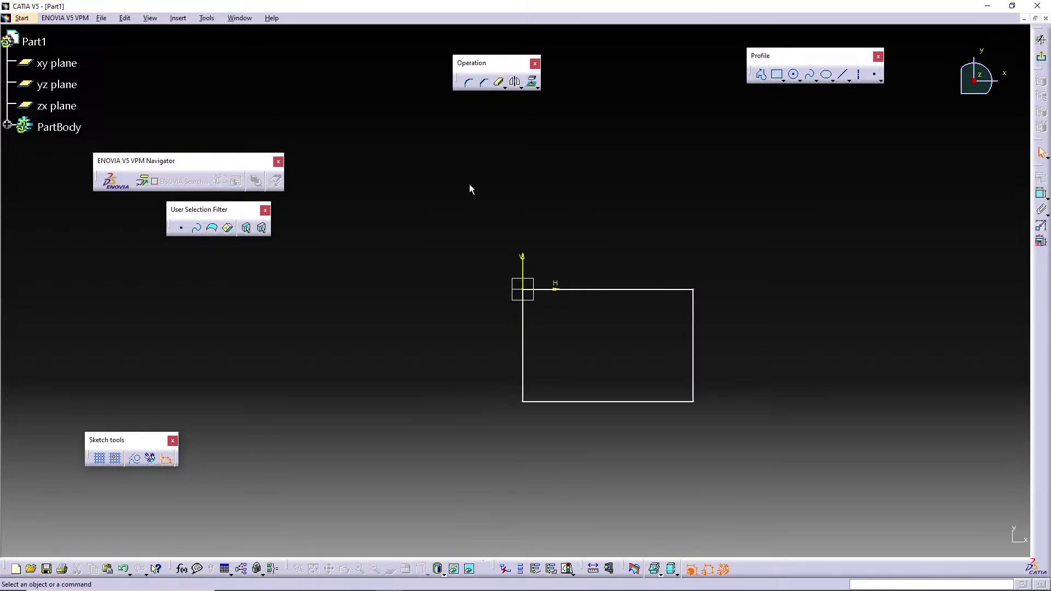
Dimension the rectangle's top edge, placing the dimension above it, and set its length to 30 mm.
{"action": "left_click", "coordinate": [1041, 195]}
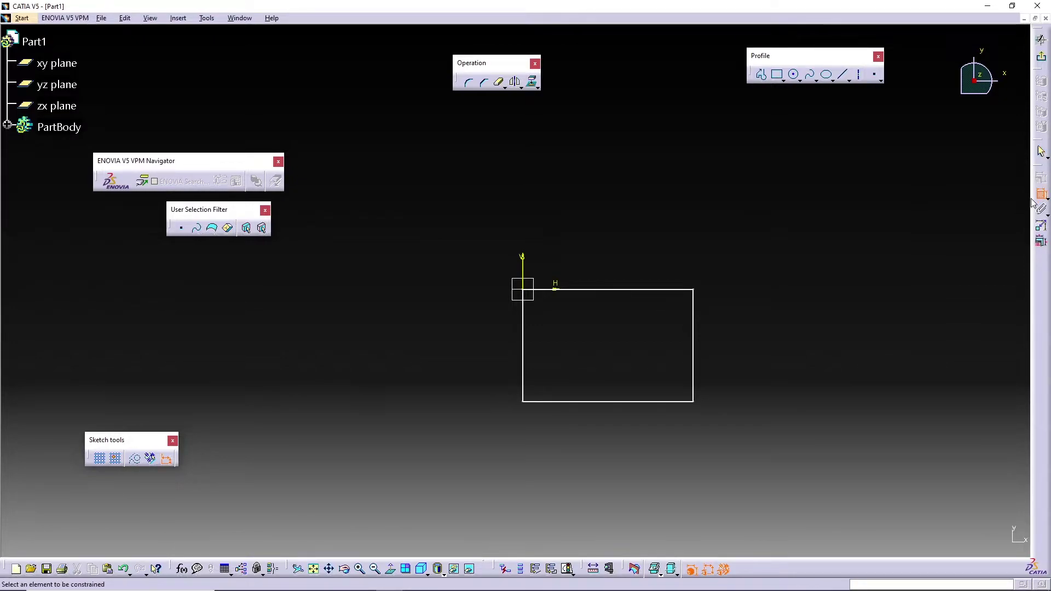
{"action": "left_click", "coordinate": [621, 293]}
{"action": "left_click", "coordinate": [610, 232]}
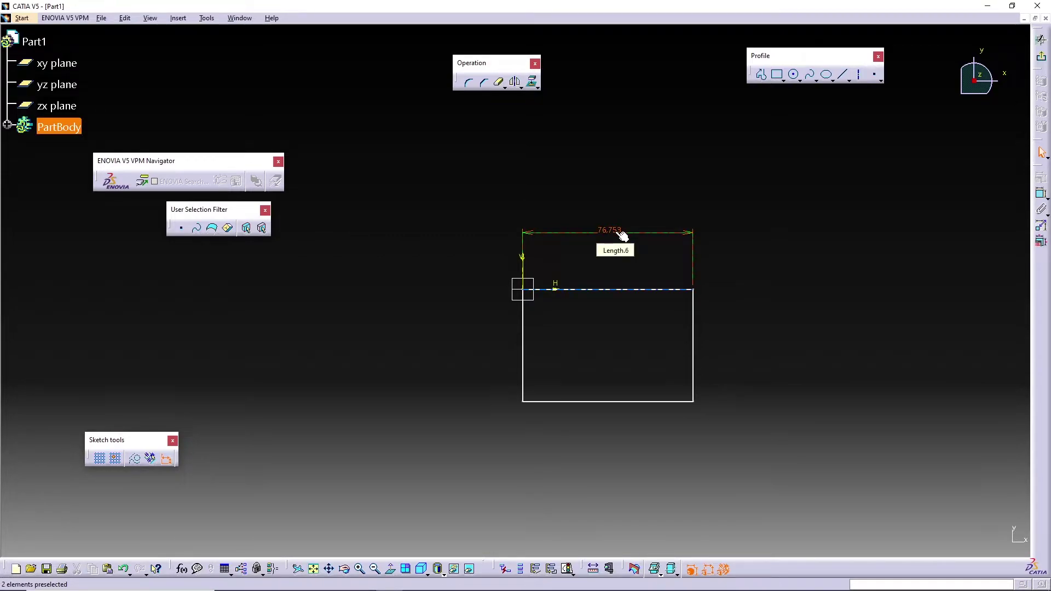
{"action": "double_click", "coordinate": [617, 233]}
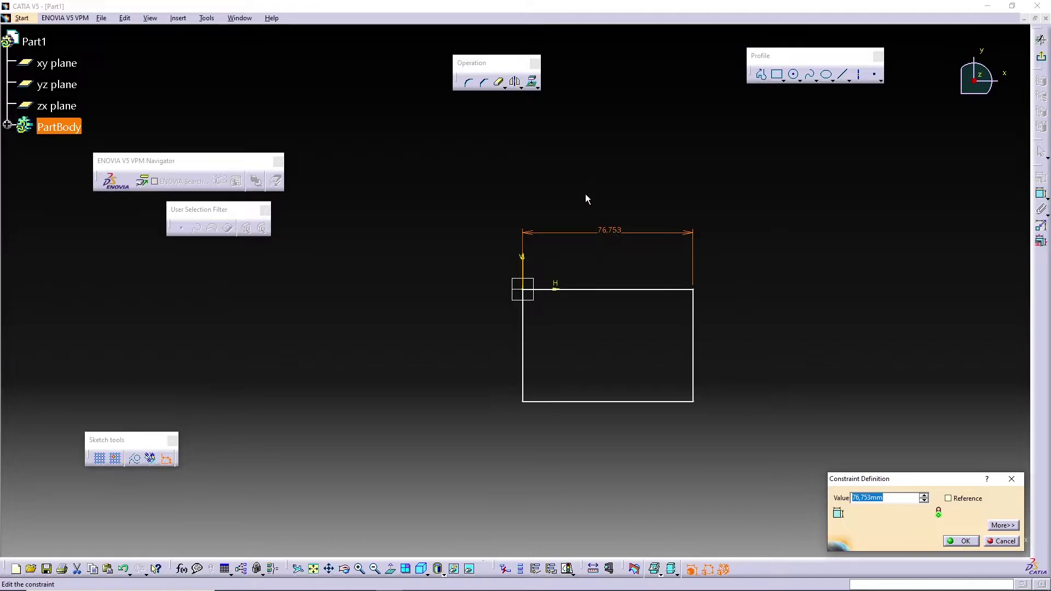
{"action": "type", "text": "30"}
{"action": "key", "text": "Return"}
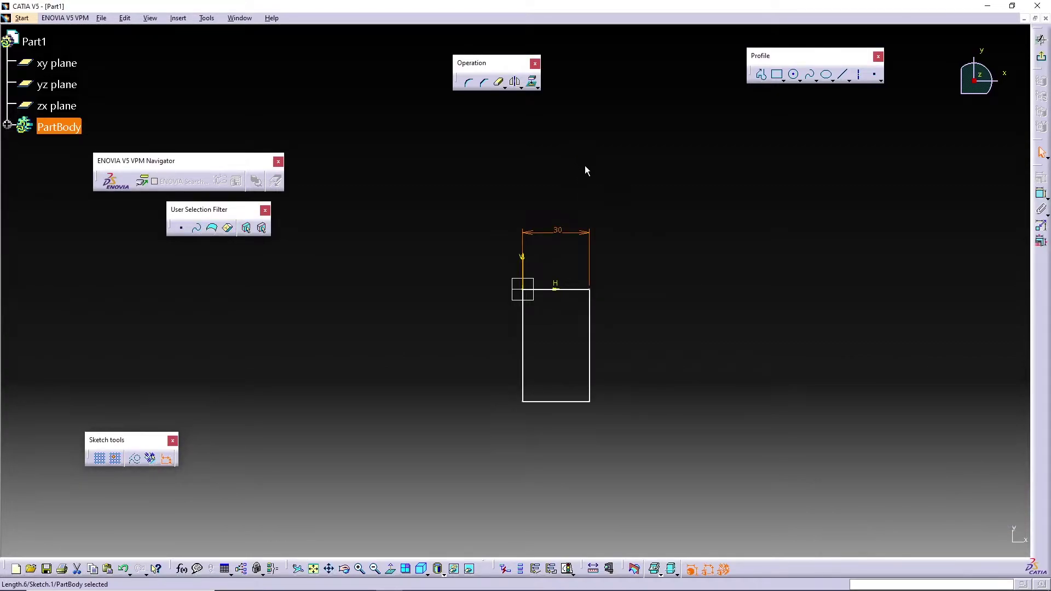
{"action": "left_click", "coordinate": [582, 163]}
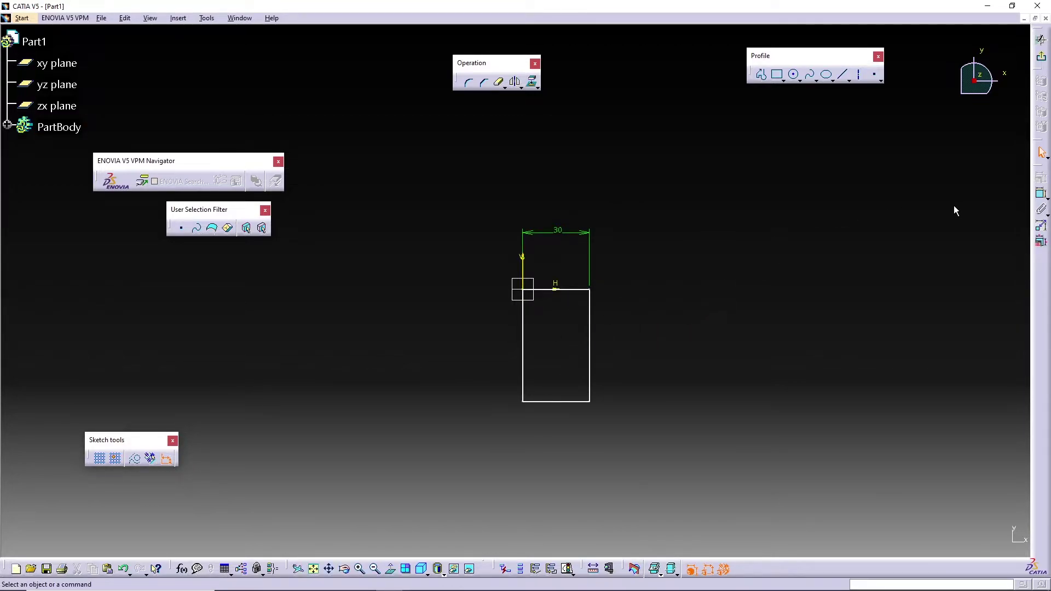
Dimension the rectangle's left edge, placing the dimension outside the profile, and set its length to 30 mm.
{"action": "left_click", "coordinate": [1042, 194]}
{"action": "left_click", "coordinate": [530, 334]}
{"action": "left_click", "coordinate": [469, 328]}
{"action": "double_click", "coordinate": [472, 332]}
{"action": "type", "text": "30"}
{"action": "key", "text": "Return"}
Pull the rectangle's right edge out of square and try to apply a Horizontal constraint to the tilted top edge.
{"action": "left_click_drag", "start_coordinate": [589, 309], "coordinate": [602, 328]}
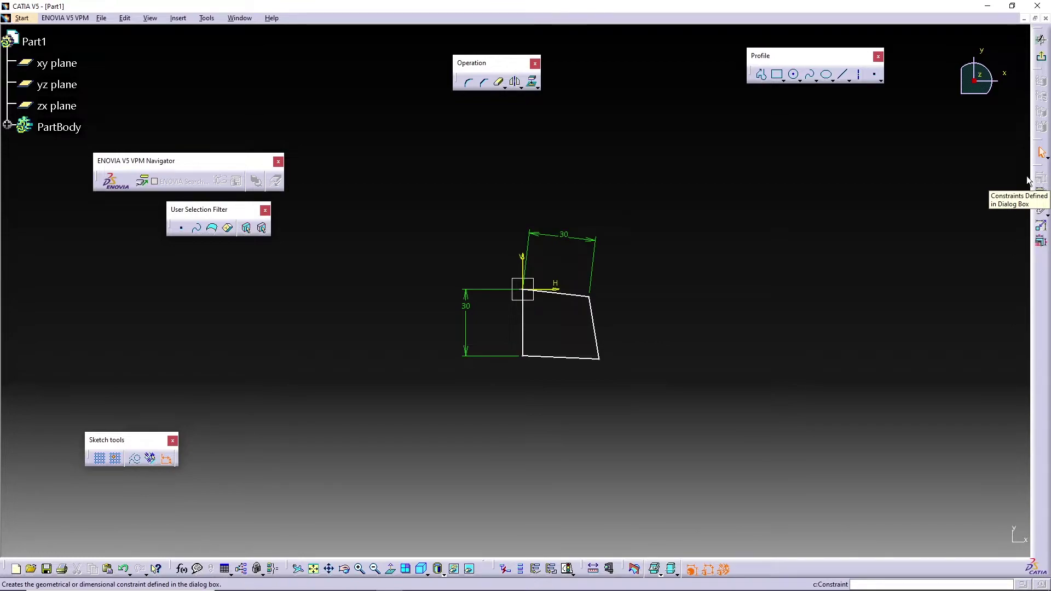
{"action": "left_click", "coordinate": [582, 299]}
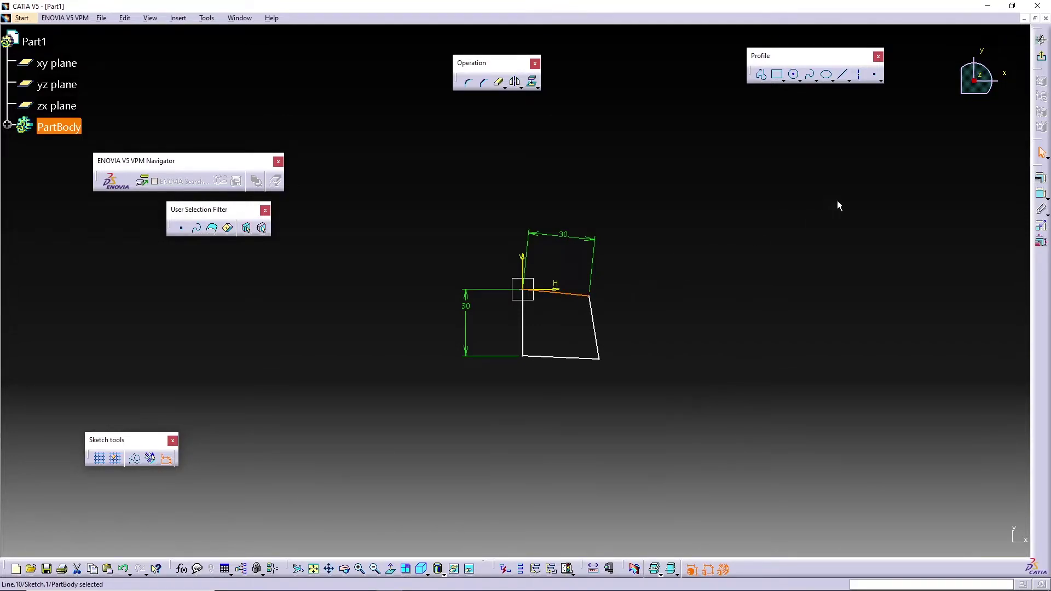
{"action": "left_click", "coordinate": [1041, 181]}
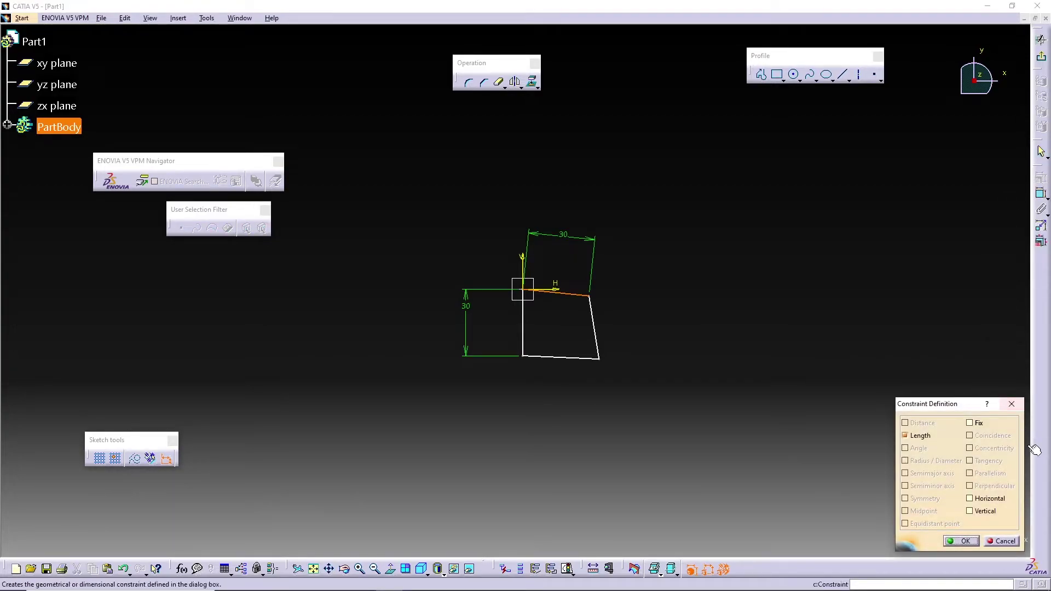
{"action": "left_click", "coordinate": [998, 502]}
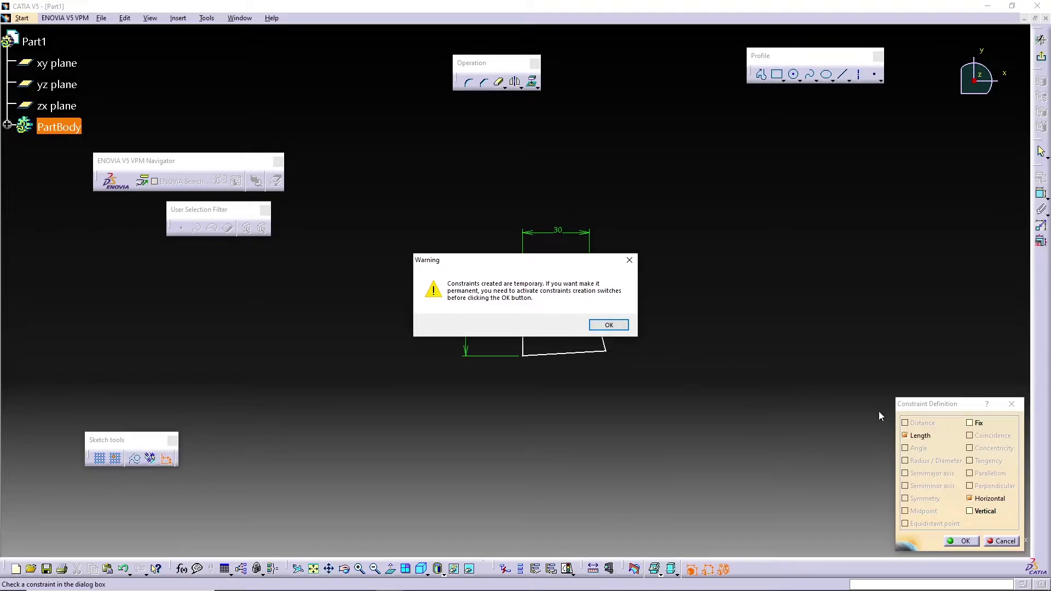
{"action": "left_click", "coordinate": [607, 325]}
Move the profile's top, bottom and right edges to test how freely the dimensioned shape can still be distorted.
{"action": "mouse_move", "coordinate": [567, 290]}
{"action": "left_mouse_down"}
{"action": "mouse_move", "coordinate": [580, 305]}
{"action": "mouse_move", "coordinate": [575, 277]}
{"action": "mouse_move", "coordinate": [592, 290]}
{"action": "left_mouse_up"}
{"action": "left_click", "coordinate": [627, 297]}
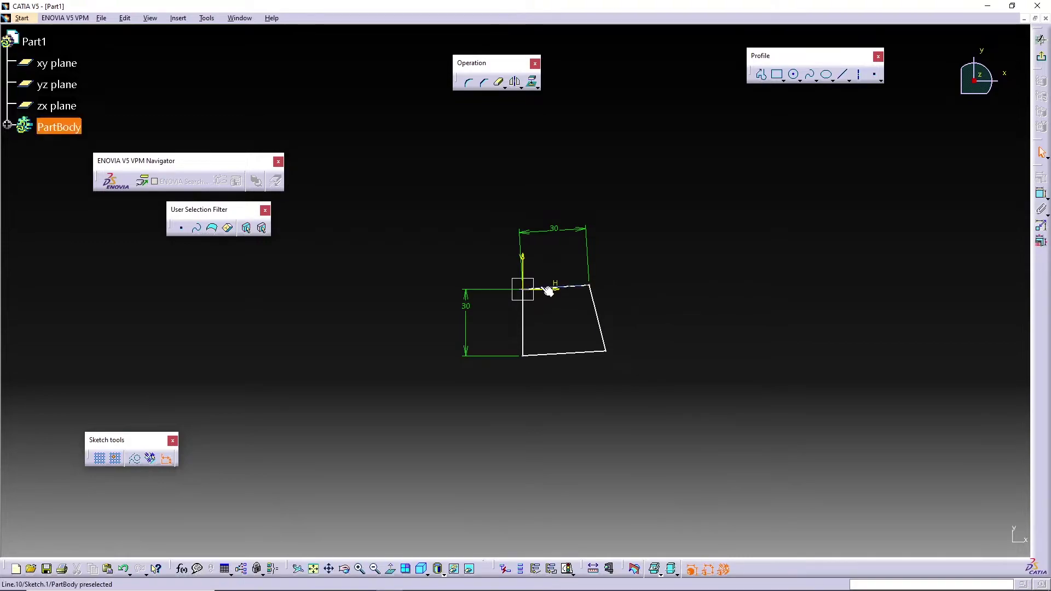
{"action": "left_click_drag", "start_coordinate": [570, 354], "coordinate": [583, 357]}
{"action": "left_click_drag", "start_coordinate": [601, 321], "coordinate": [591, 325]}
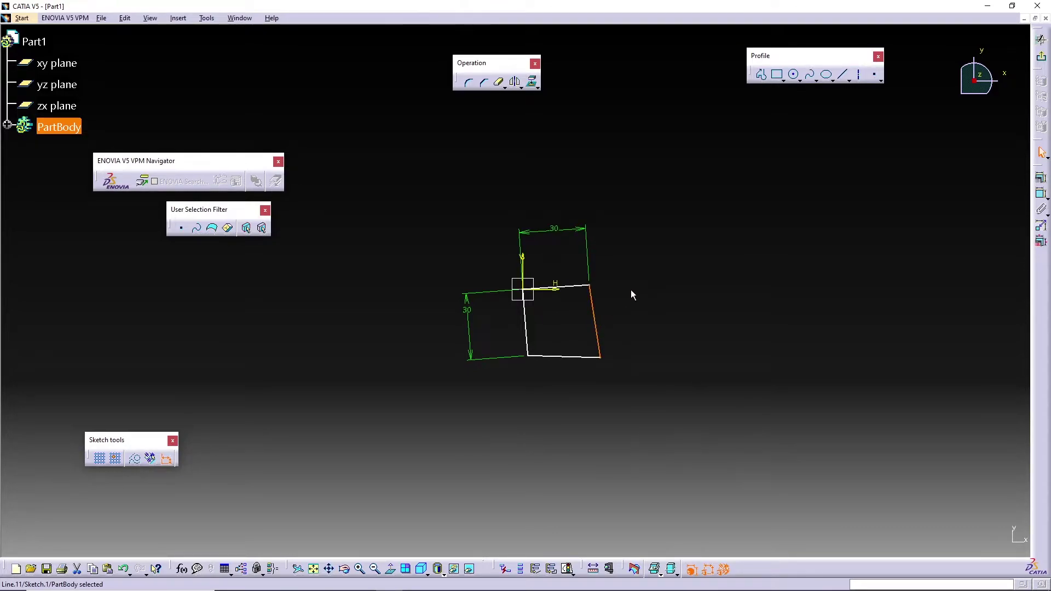
{"action": "mouse_move", "coordinate": [579, 287]}
{"action": "left_mouse_down"}
{"action": "mouse_move", "coordinate": [575, 307]}
{"action": "mouse_move", "coordinate": [586, 280]}
{"action": "mouse_move", "coordinate": [559, 300]}
{"action": "mouse_move", "coordinate": [563, 290]}
{"action": "left_mouse_up"}
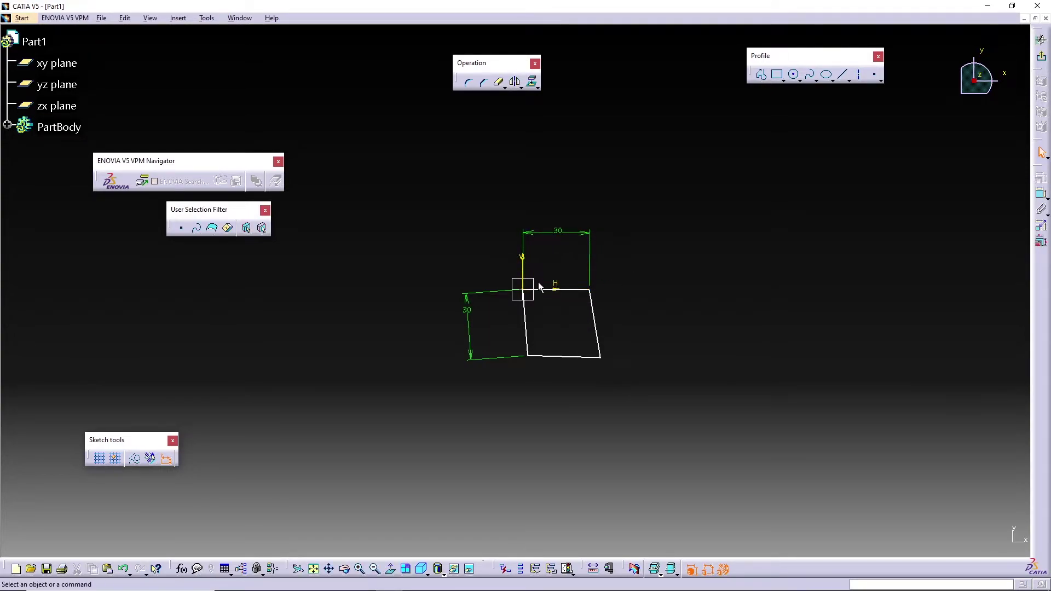
Enable "Creates the geometrical constraints" in the Sketcher options.
{"action": "left_click", "coordinate": [206, 18]}
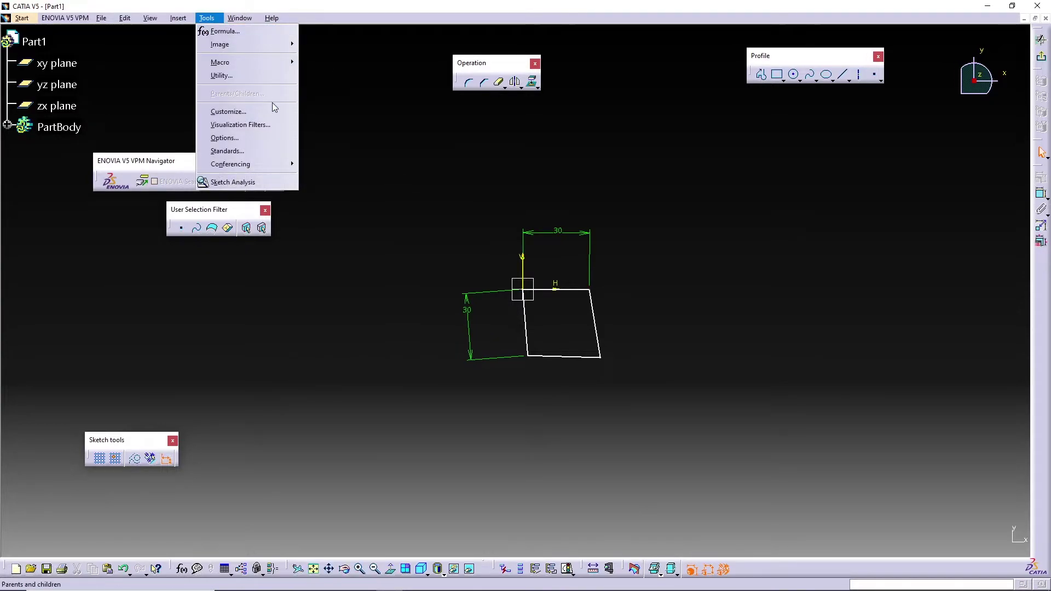
{"action": "left_click", "coordinate": [267, 138]}
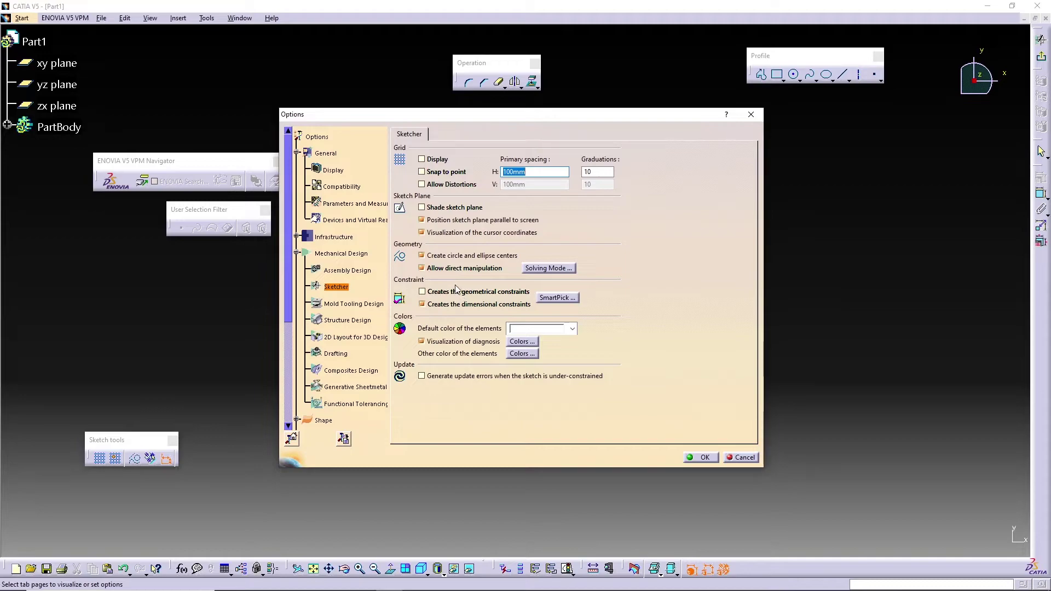
{"action": "left_click", "coordinate": [423, 293]}
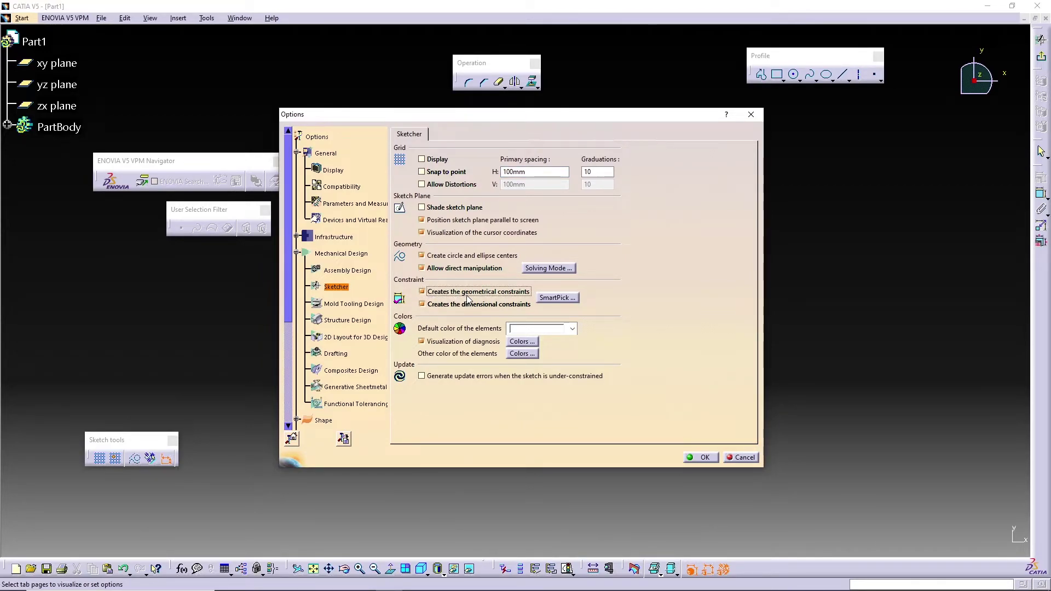
{"action": "left_click", "coordinate": [510, 299]}
{"action": "left_click", "coordinate": [422, 291]}
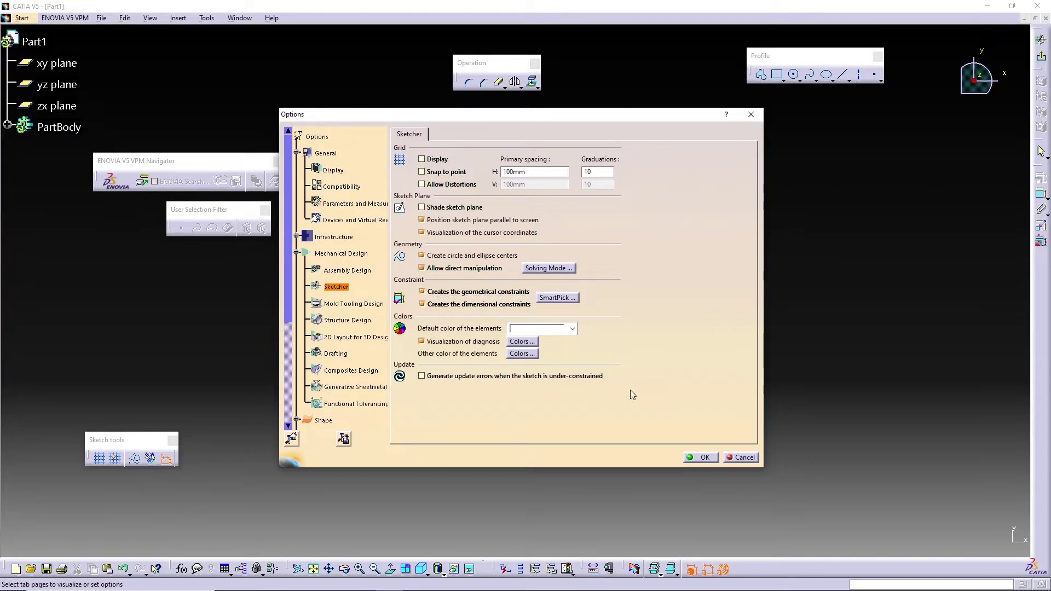
{"action": "left_click", "coordinate": [697, 456]}
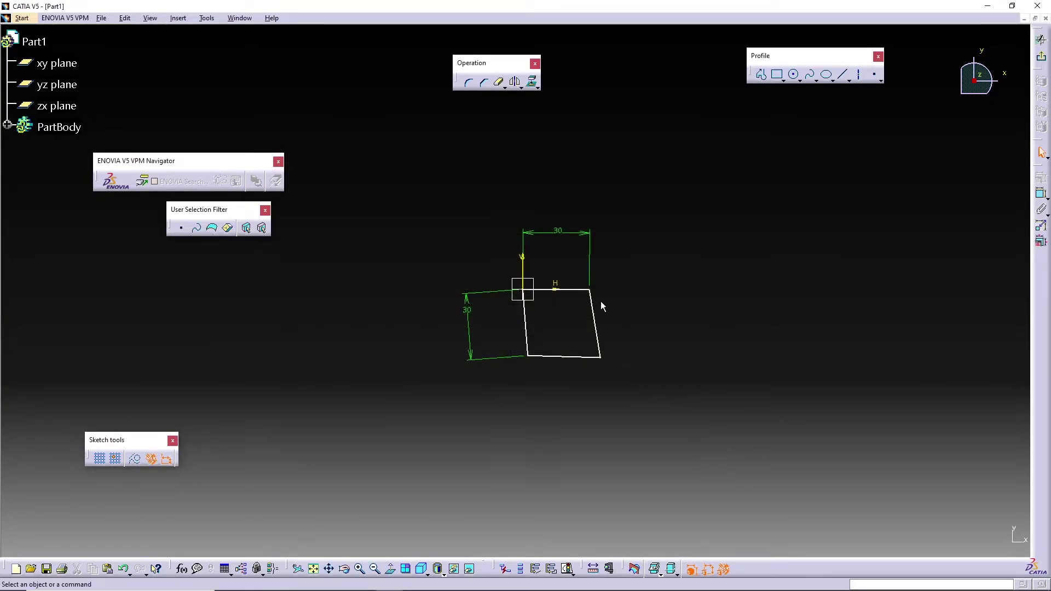
Apply a permanent Horizontal constraint to the profile's top edge.
{"action": "left_click", "coordinate": [572, 289]}
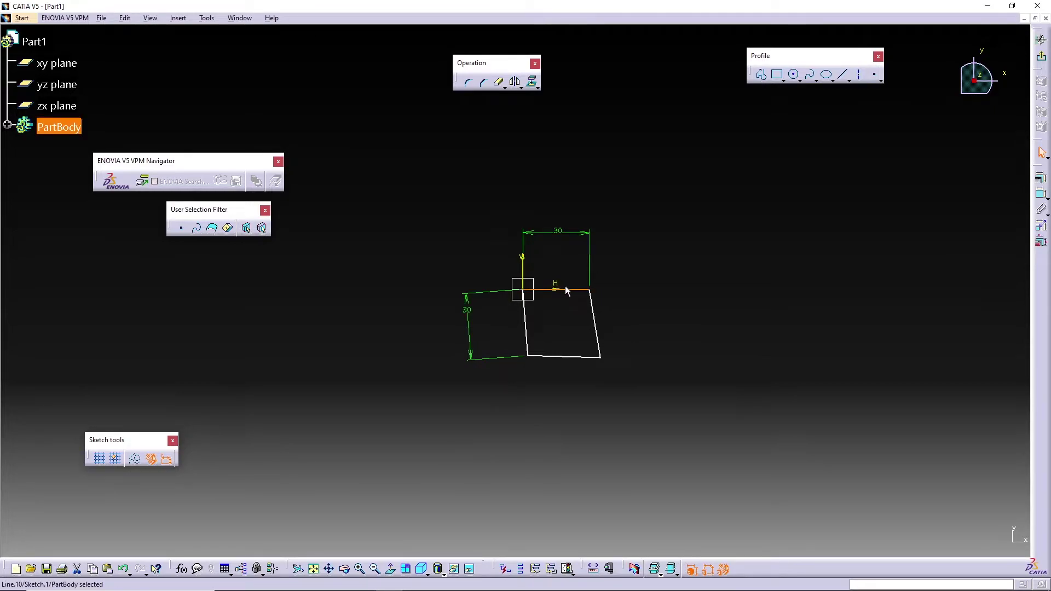
{"action": "left_click", "coordinate": [1043, 183]}
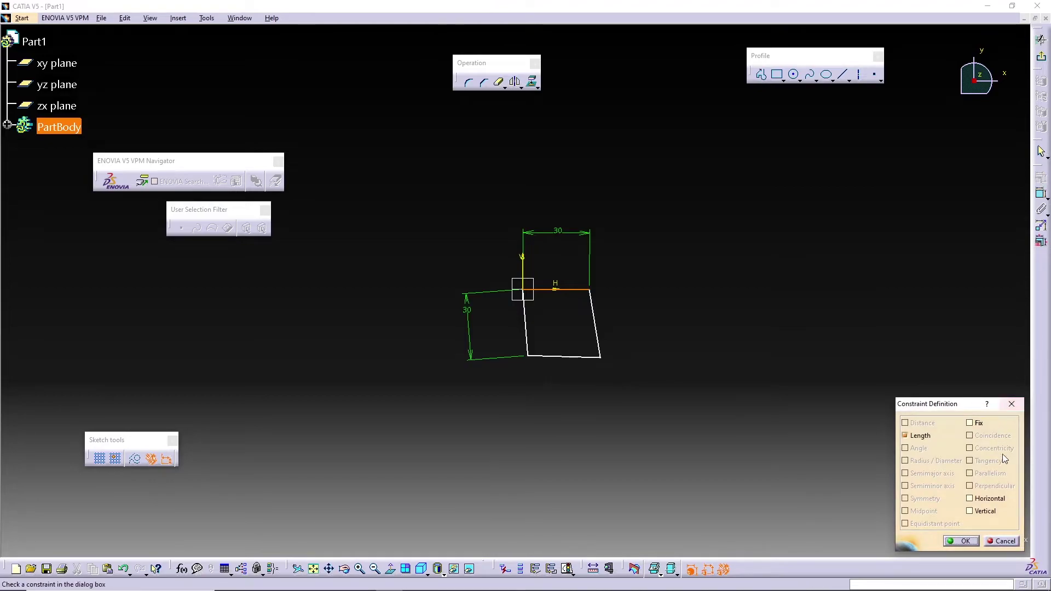
{"action": "left_click", "coordinate": [990, 499]}
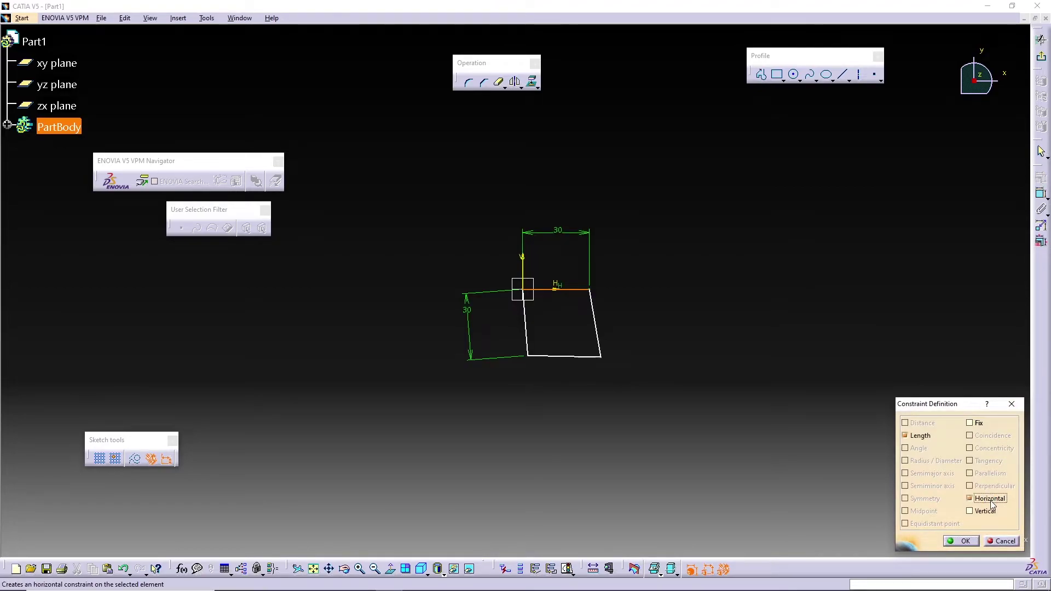
{"action": "left_click", "coordinate": [966, 542]}
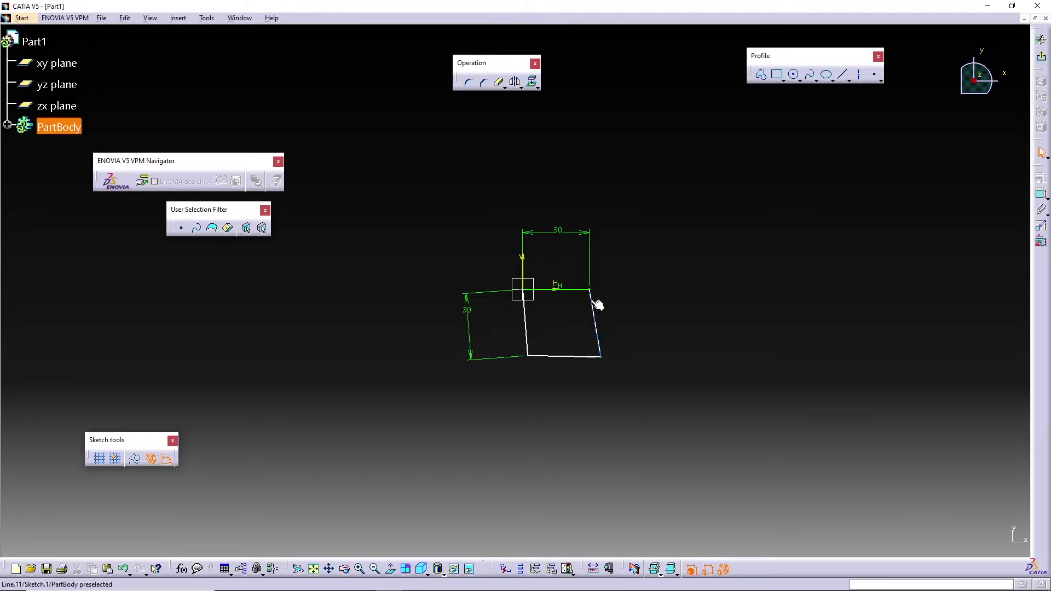
Test the Horizontal constraint by repeatedly trying to move the profile's top edge.
{"action": "left_click", "coordinate": [574, 290]}
{"action": "left_click", "coordinate": [701, 336]}
{"action": "left_click", "coordinate": [573, 292]}
{"action": "left_click", "coordinate": [572, 310]}
{"action": "left_click", "coordinate": [569, 289]}
{"action": "left_click", "coordinate": [565, 303]}
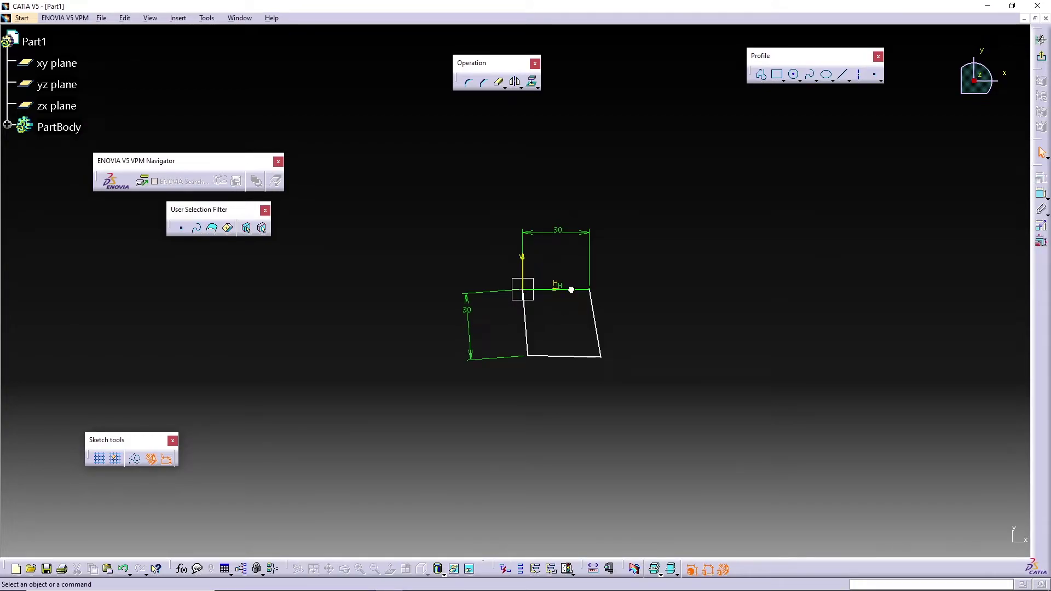
{"action": "left_click", "coordinate": [564, 289]}
{"action": "left_click", "coordinate": [643, 311]}
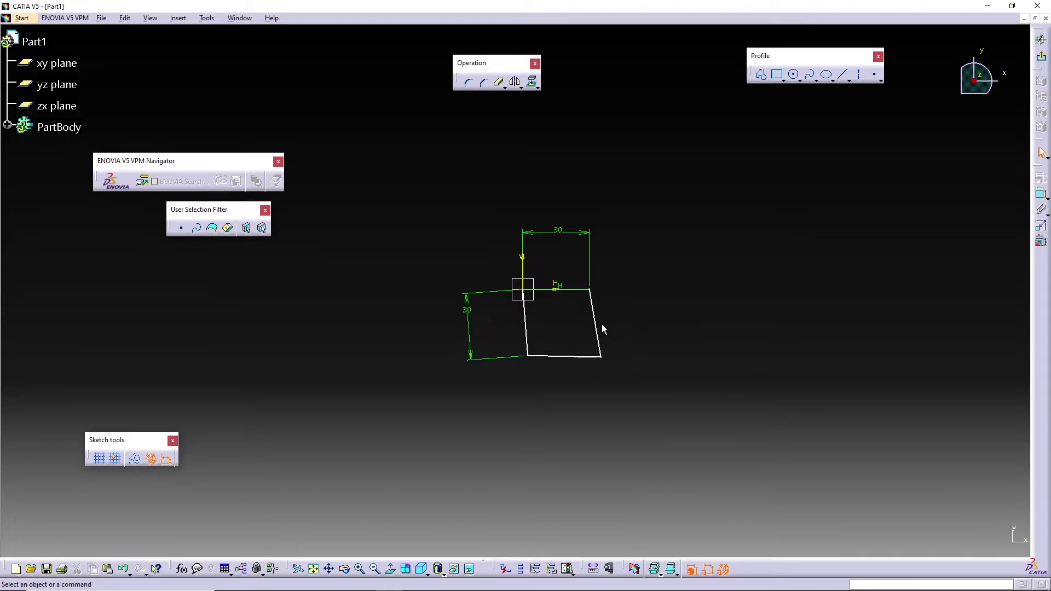
Move the profile's unconstrained right edge to different slants to compare its freedom with the constrained top edge.
{"action": "mouse_move", "coordinate": [602, 332]}
{"action": "left_mouse_down"}
{"action": "mouse_move", "coordinate": [557, 291]}
{"action": "mouse_move", "coordinate": [633, 329]}
{"action": "mouse_move", "coordinate": [534, 320]}
{"action": "mouse_move", "coordinate": [650, 340]}
{"action": "mouse_move", "coordinate": [544, 314]}
{"action": "mouse_move", "coordinate": [597, 319]}
{"action": "mouse_move", "coordinate": [577, 321]}
{"action": "mouse_move", "coordinate": [615, 340]}
{"action": "mouse_move", "coordinate": [663, 306]}
{"action": "left_mouse_up"}
{"action": "mouse_move", "coordinate": [585, 322]}
{"action": "left_mouse_down"}
{"action": "mouse_move", "coordinate": [605, 312]}
{"action": "mouse_move", "coordinate": [603, 334]}
{"action": "left_mouse_up"}
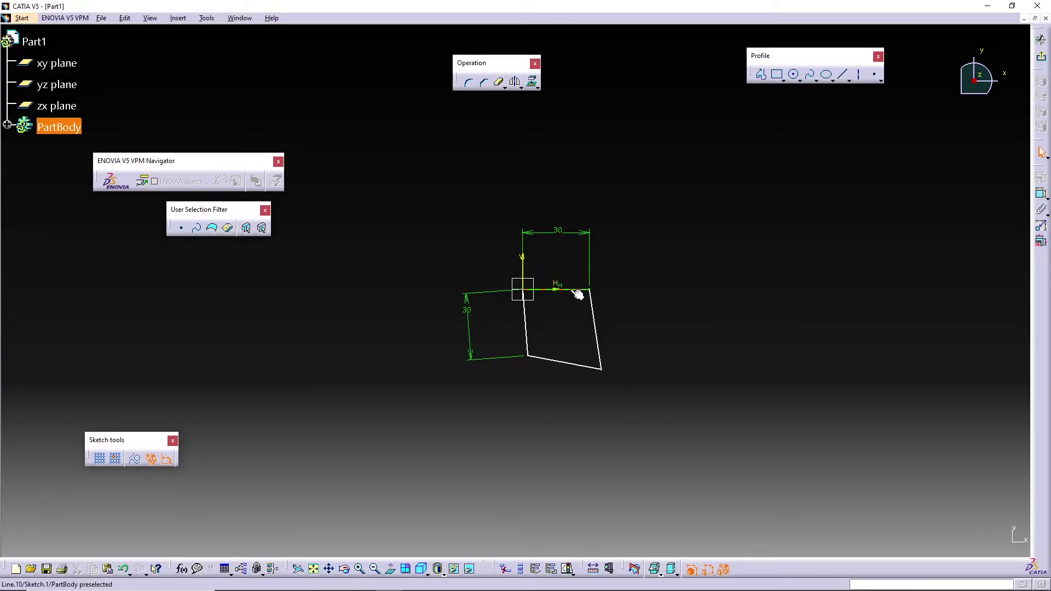
{"action": "left_click", "coordinate": [592, 301]}
{"action": "left_click", "coordinate": [688, 307]}
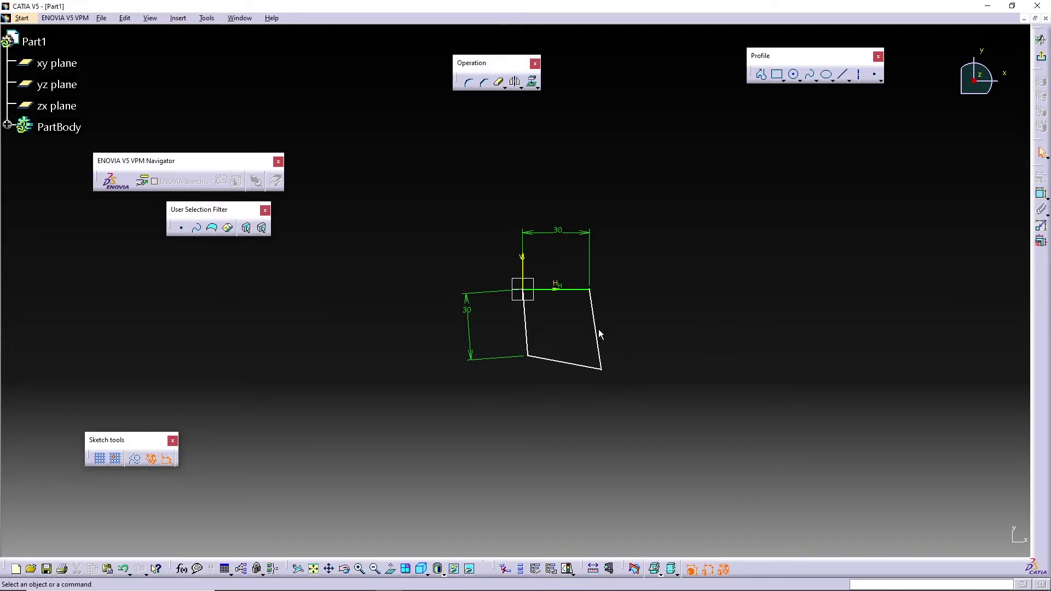
{"action": "left_click_drag", "start_coordinate": [599, 336], "coordinate": [610, 312]}
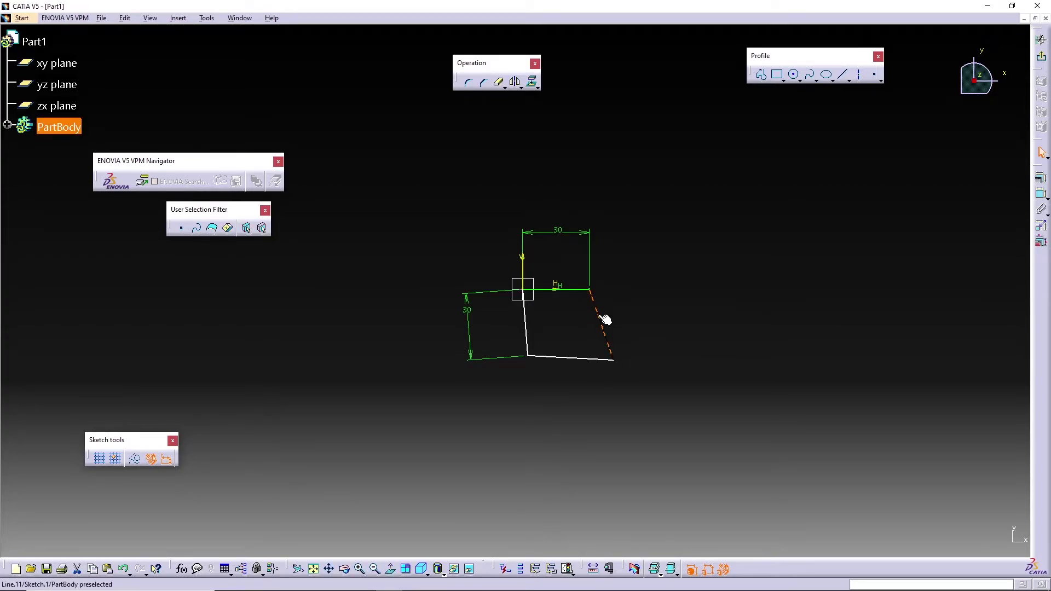
{"action": "left_click", "coordinate": [712, 282]}
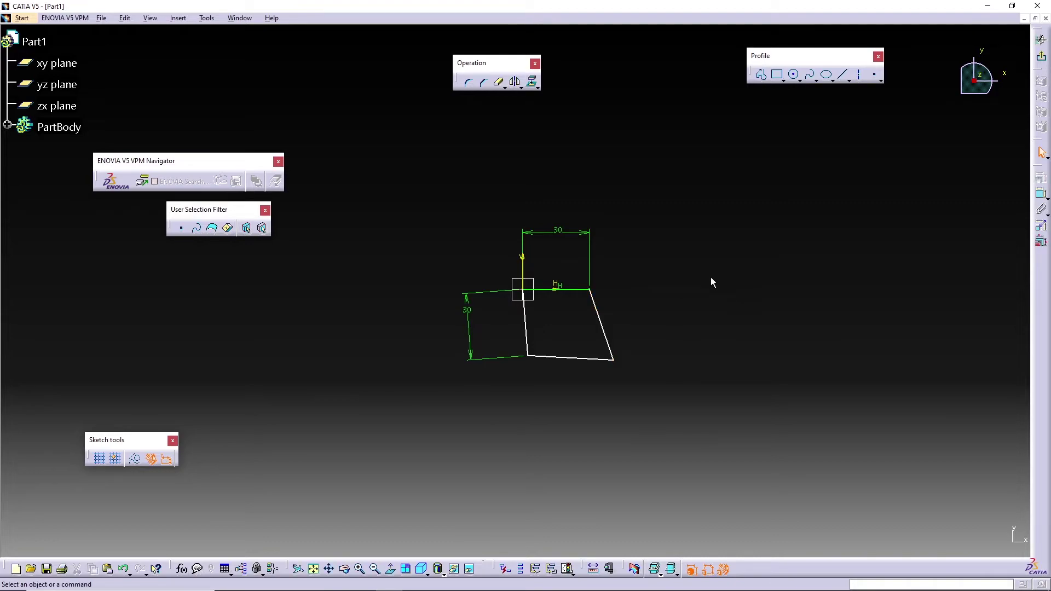
Apply a Vertical constraint to the profile's slanted right edge.
{"action": "left_click", "coordinate": [601, 315]}
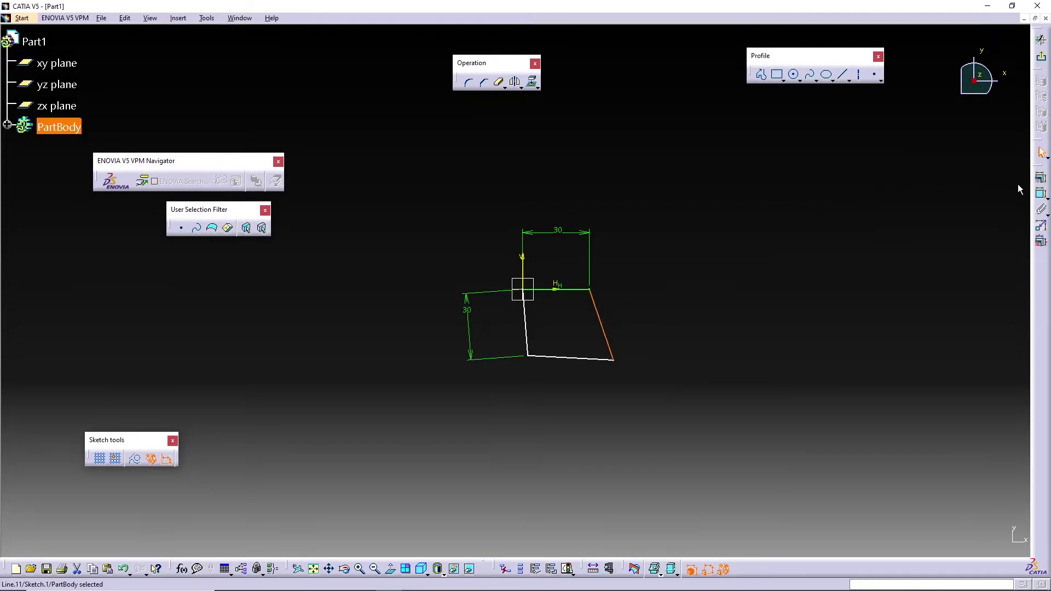
{"action": "left_click", "coordinate": [1040, 182]}
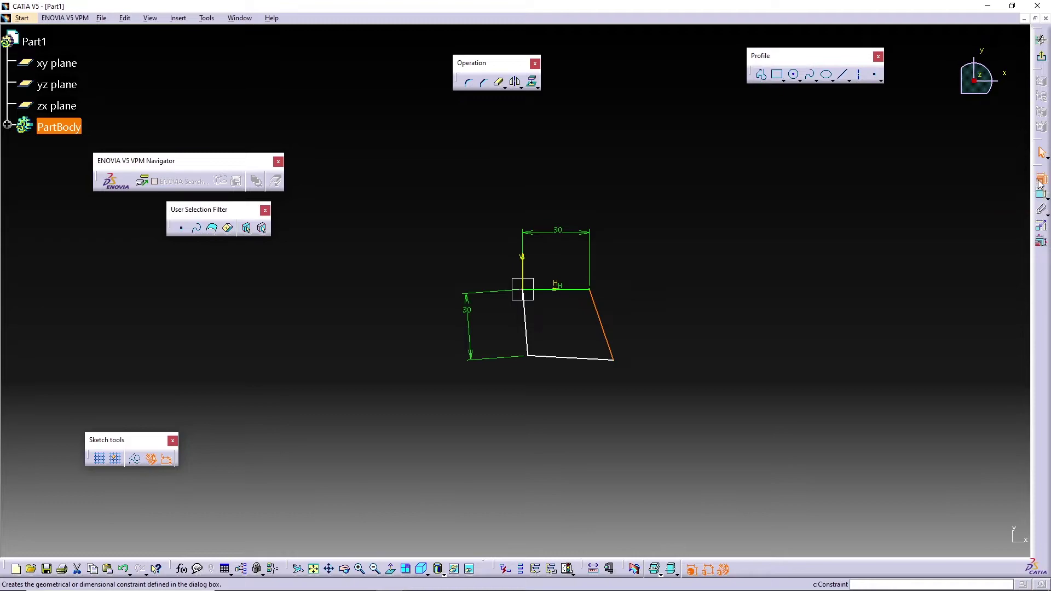
{"action": "left_click", "coordinate": [982, 511]}
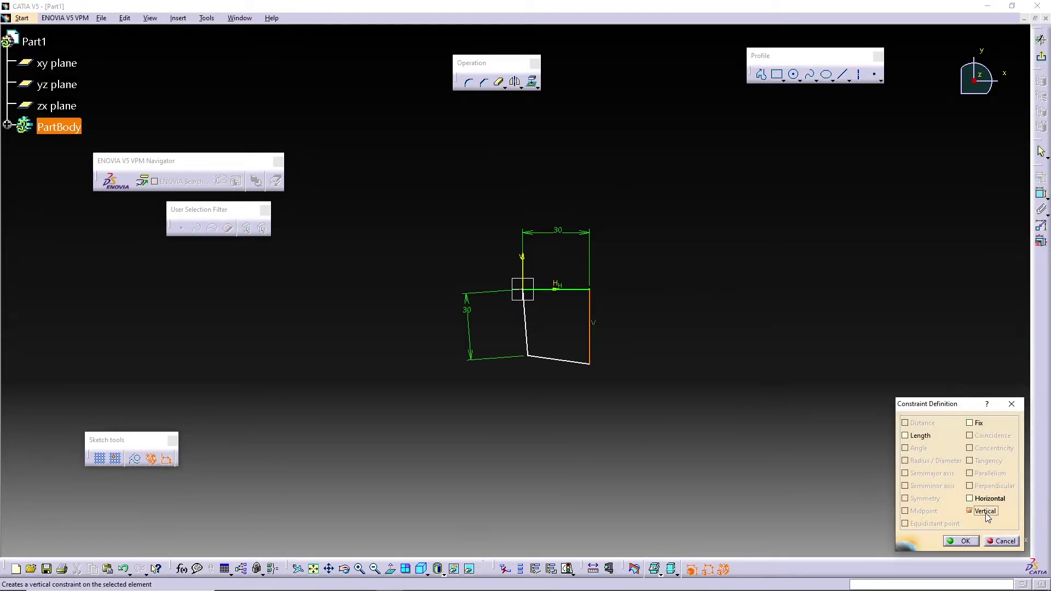
{"action": "left_click", "coordinate": [965, 541]}
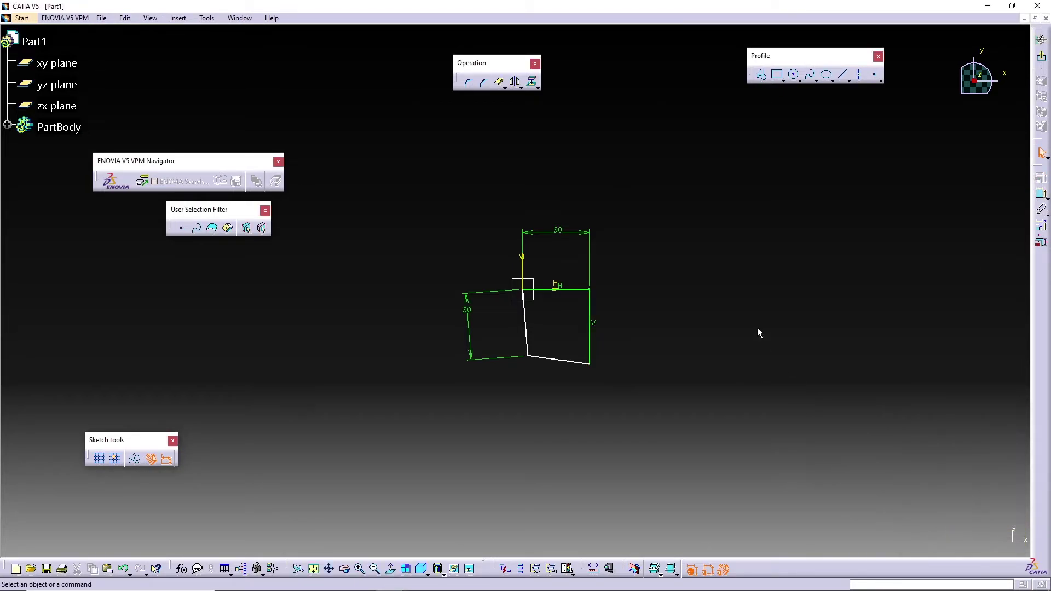
Apply a Horizontal constraint to the profile's slanted bottom edge.
{"action": "left_click", "coordinate": [575, 362]}
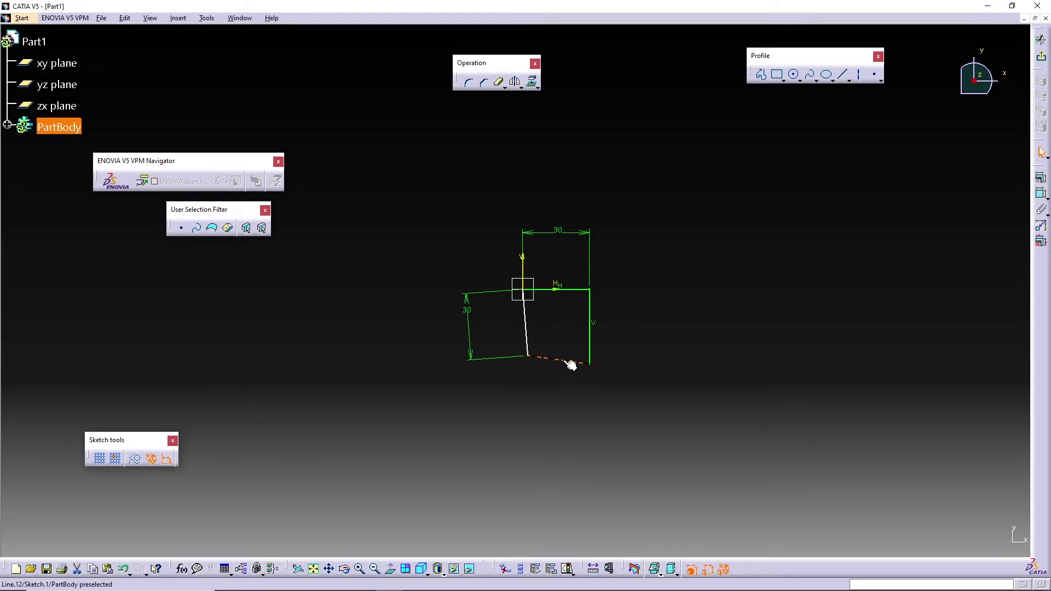
{"action": "left_click", "coordinate": [1041, 178]}
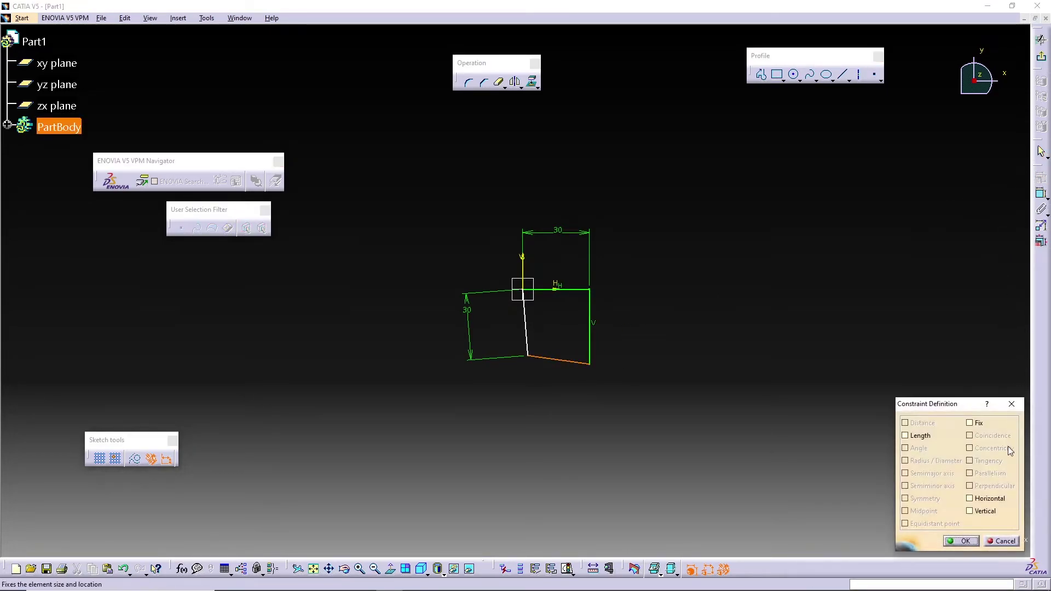
{"action": "left_click", "coordinate": [990, 500]}
{"action": "left_click", "coordinate": [962, 541]}
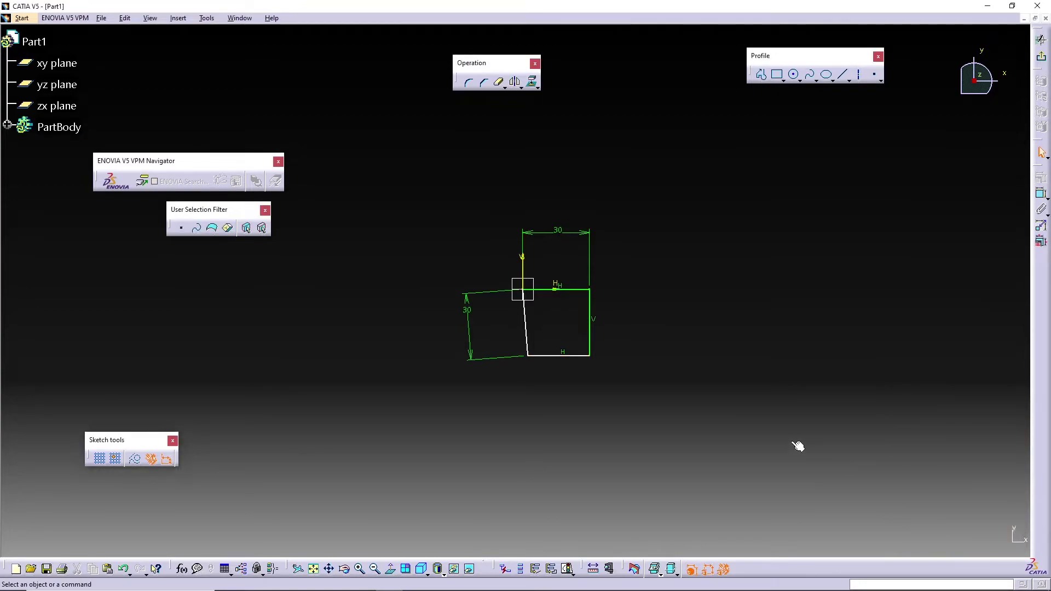
Apply a Vertical constraint to the profile's slanted left edge.
{"action": "left_click", "coordinate": [526, 321]}
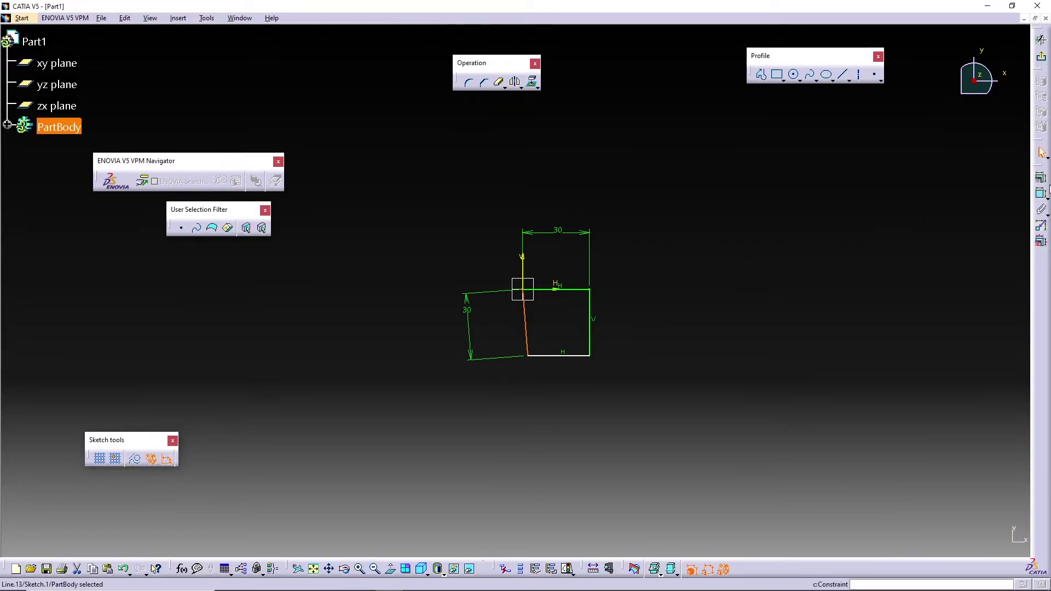
{"action": "left_click", "coordinate": [1041, 178]}
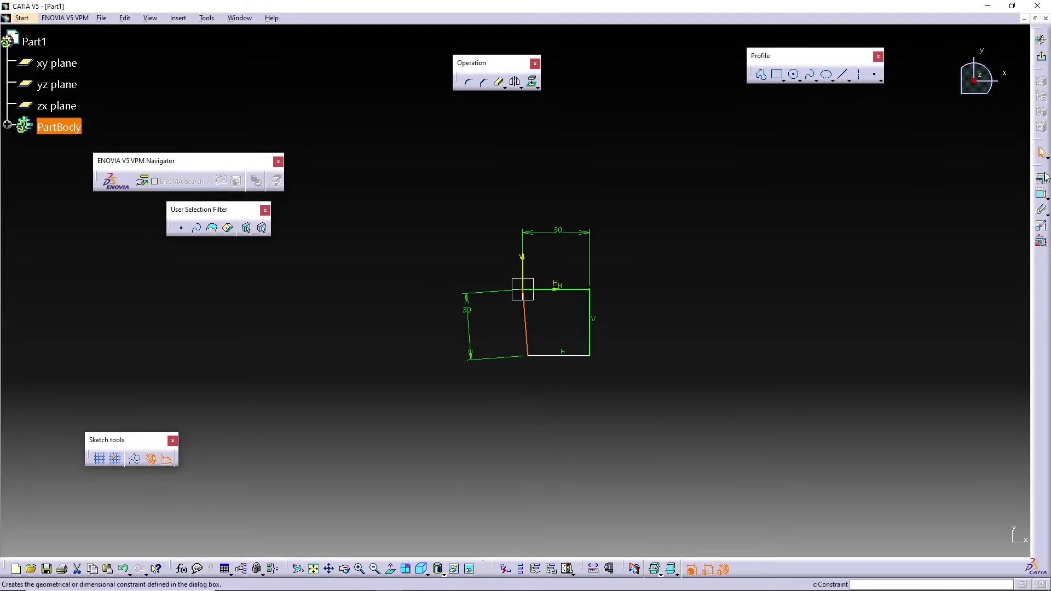
{"action": "left_click", "coordinate": [970, 511]}
{"action": "left_click", "coordinate": [966, 541]}
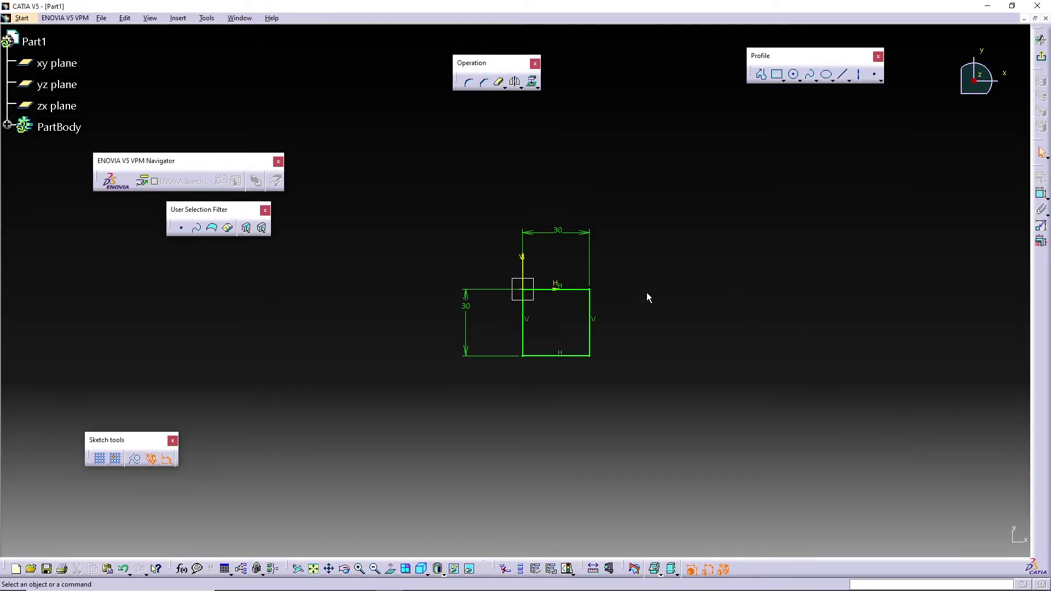
Examine the constrained square's edges, its horizontal and vertical constraint symbols, and its height dimension.
{"action": "left_click", "coordinate": [590, 298]}
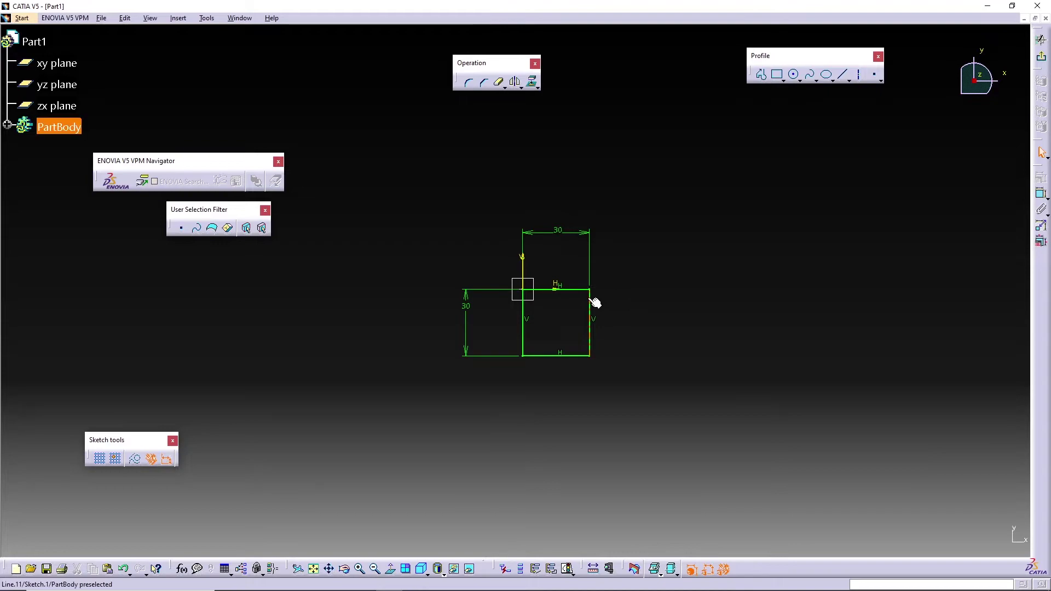
{"action": "left_click", "coordinate": [525, 310]}
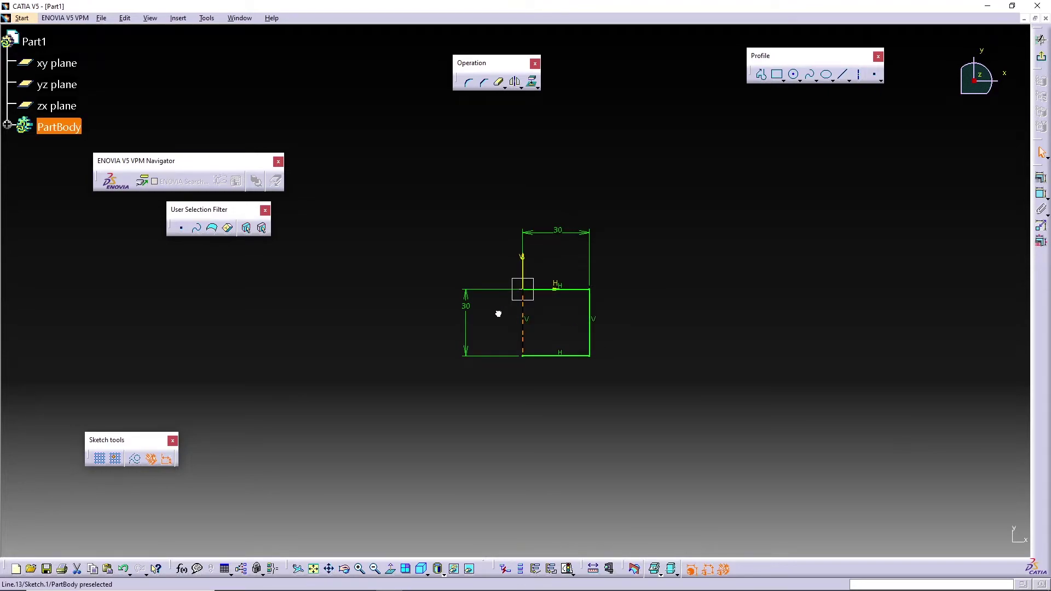
{"action": "left_click", "coordinate": [590, 340]}
{"action": "left_click", "coordinate": [574, 356]}
{"action": "left_click", "coordinate": [523, 340]}
{"action": "left_click", "coordinate": [557, 285]}
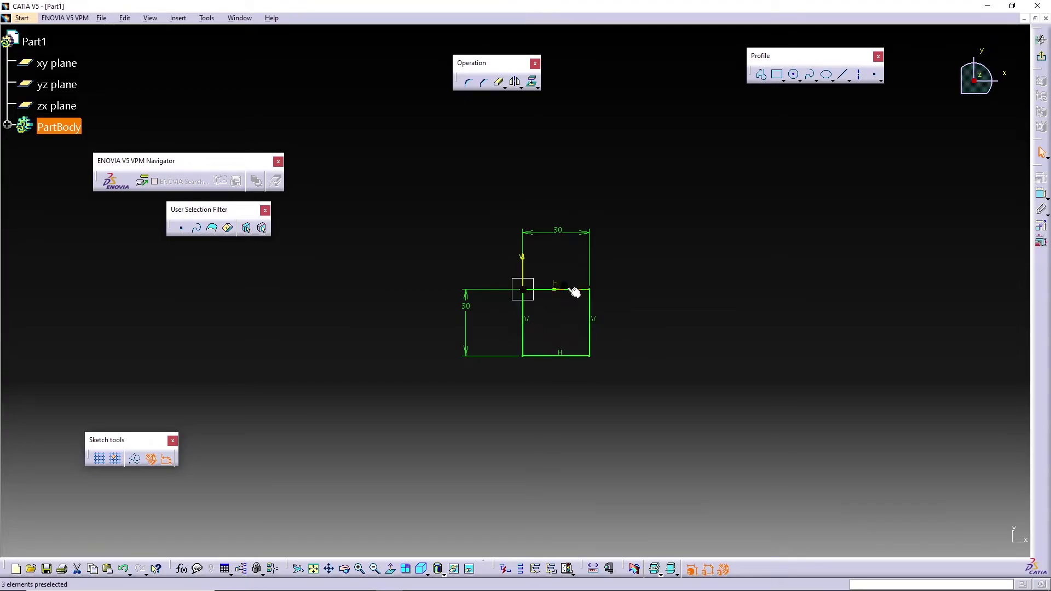
{"action": "left_click", "coordinate": [467, 315]}
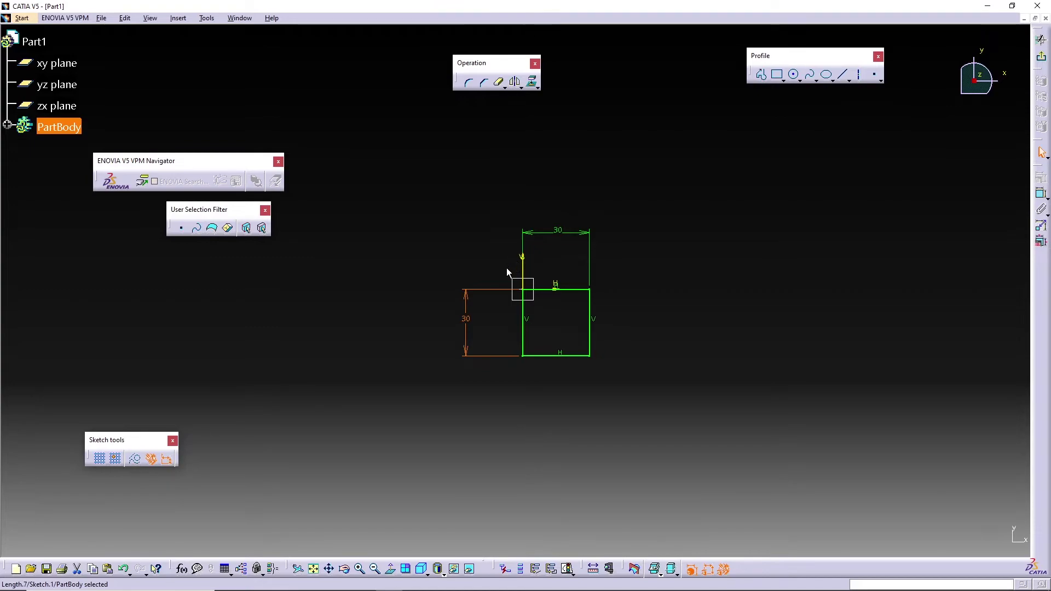
{"action": "left_click", "coordinate": [705, 272]}
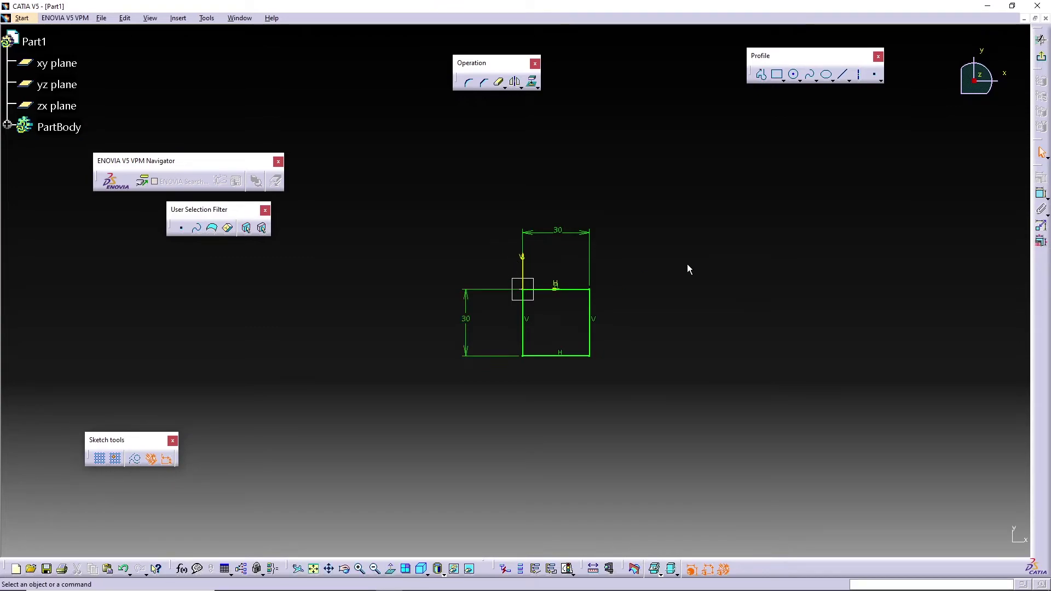
Delete the entire square together with its dimensions and constraints.
{"action": "left_click_drag", "start_coordinate": [414, 191], "coordinate": [695, 413]}
{"action": "key", "text": "Delete"}
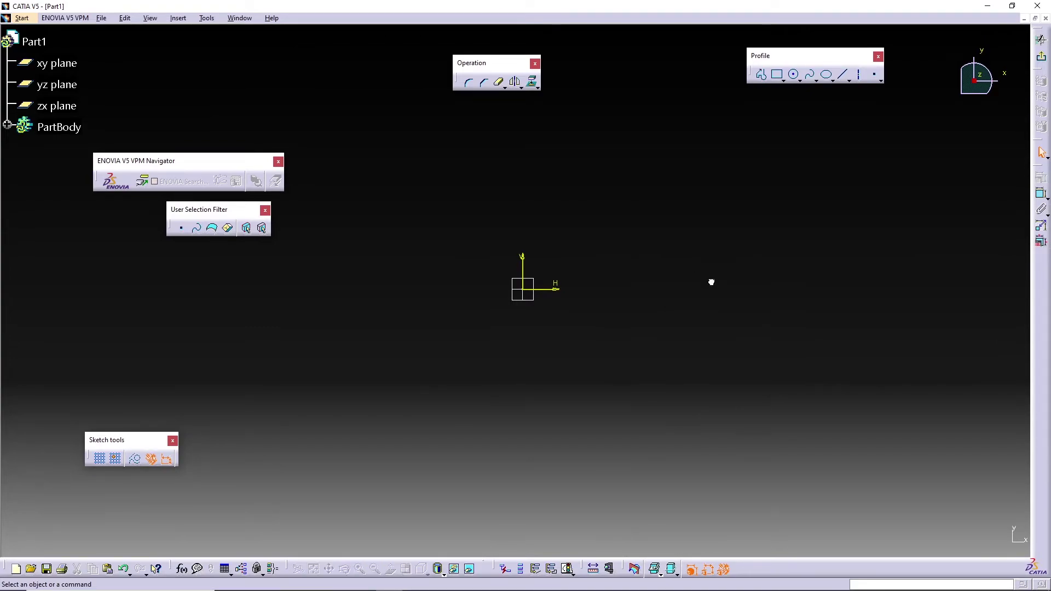
Draw a circle centred on the sketch origin and a separate circle about half its size to the right of it.
{"action": "left_click", "coordinate": [794, 74]}
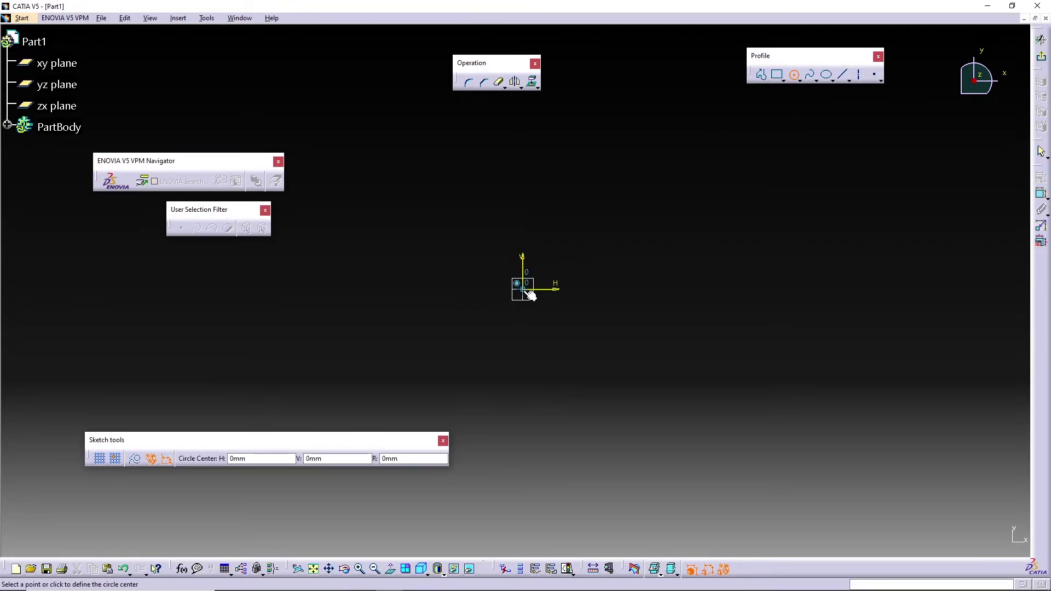
{"action": "left_click", "coordinate": [524, 290]}
{"action": "left_click", "coordinate": [603, 326]}
{"action": "left_click", "coordinate": [743, 255]}
{"action": "left_click", "coordinate": [794, 74]}
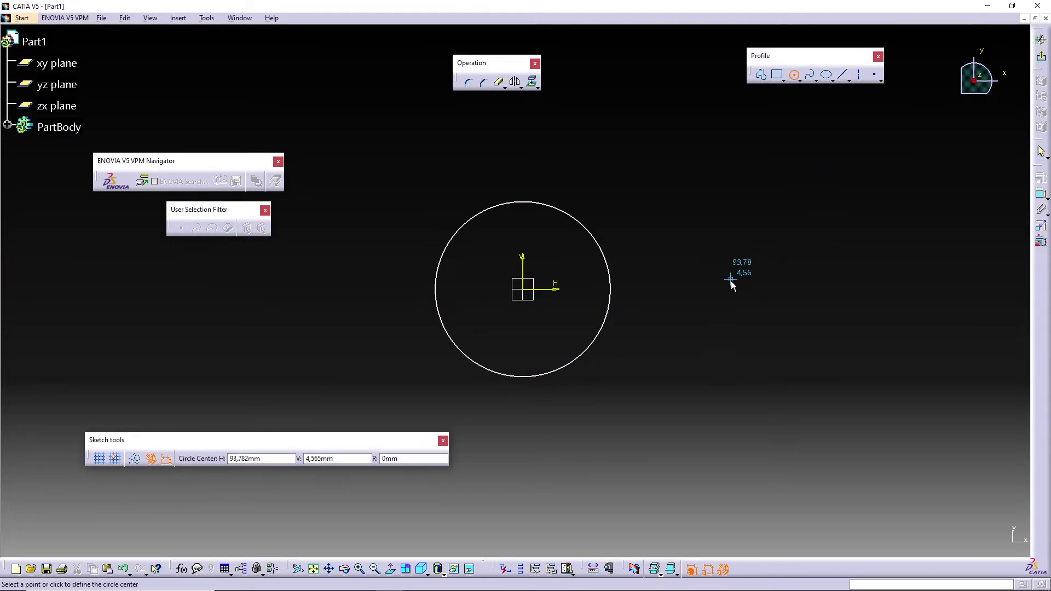
{"action": "left_click", "coordinate": [741, 251]}
{"action": "left_click", "coordinate": [753, 296]}
{"action": "left_click", "coordinate": [743, 380]}
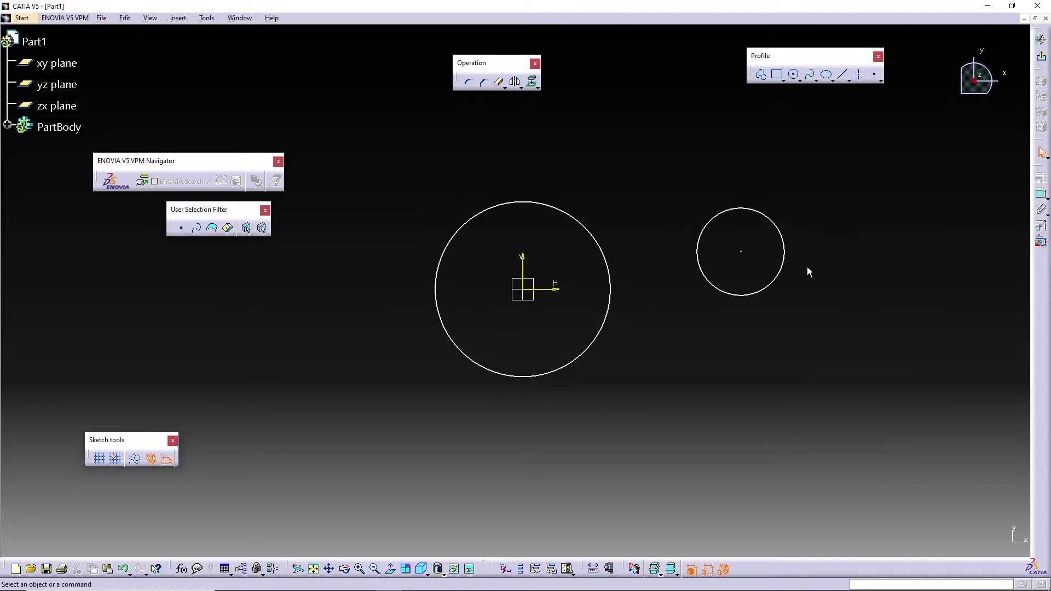
Apply a Concentricity constraint between the small circle and the large circle at the origin.
{"action": "left_click", "coordinate": [753, 212]}
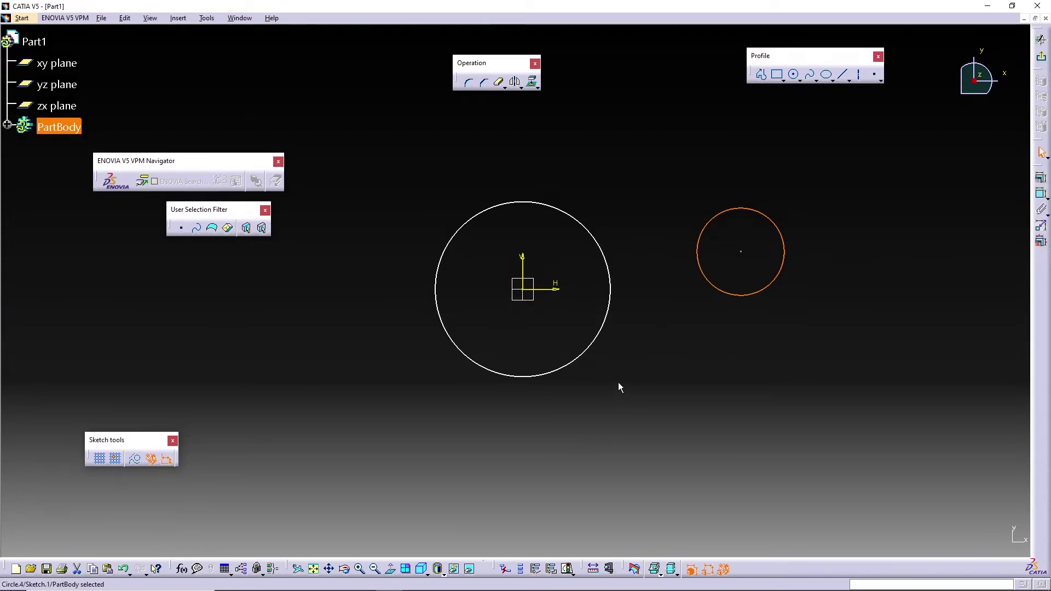
{"action": "left_click", "coordinate": [611, 303], "text": "ctrl"}
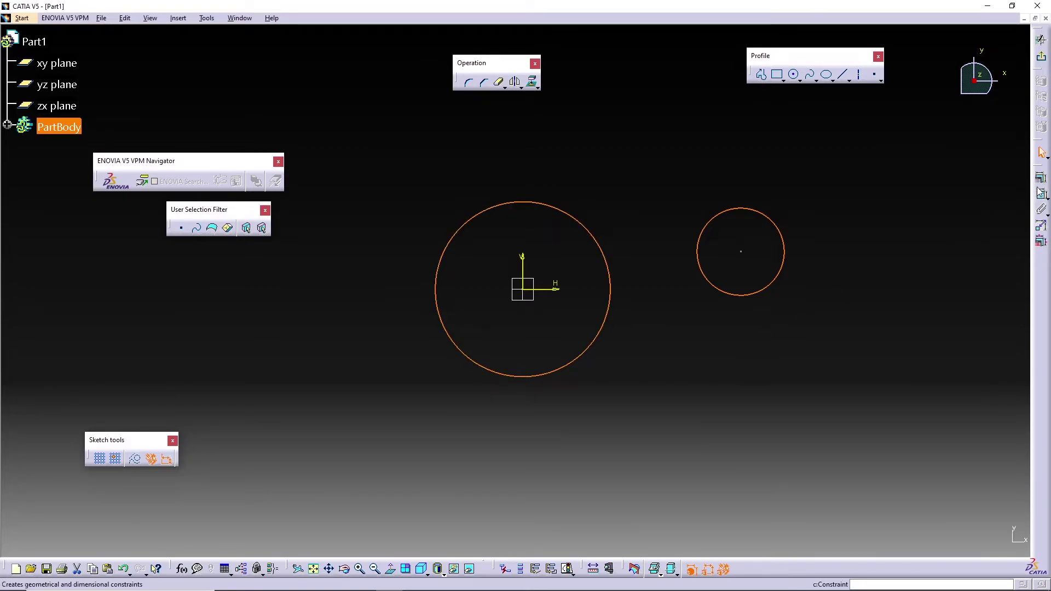
{"action": "left_click", "coordinate": [1042, 181]}
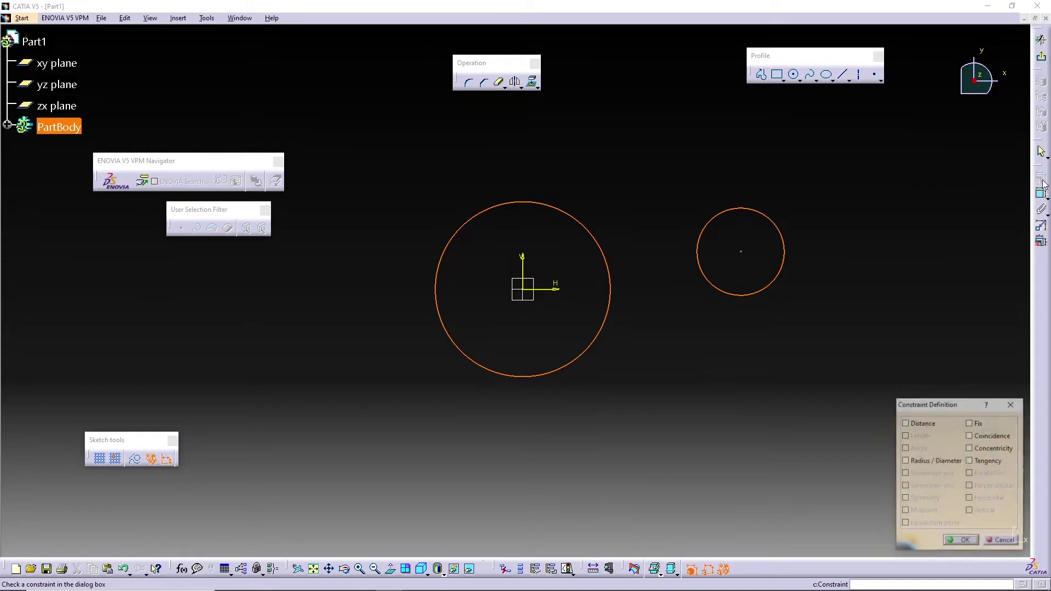
{"action": "left_click", "coordinate": [992, 450]}
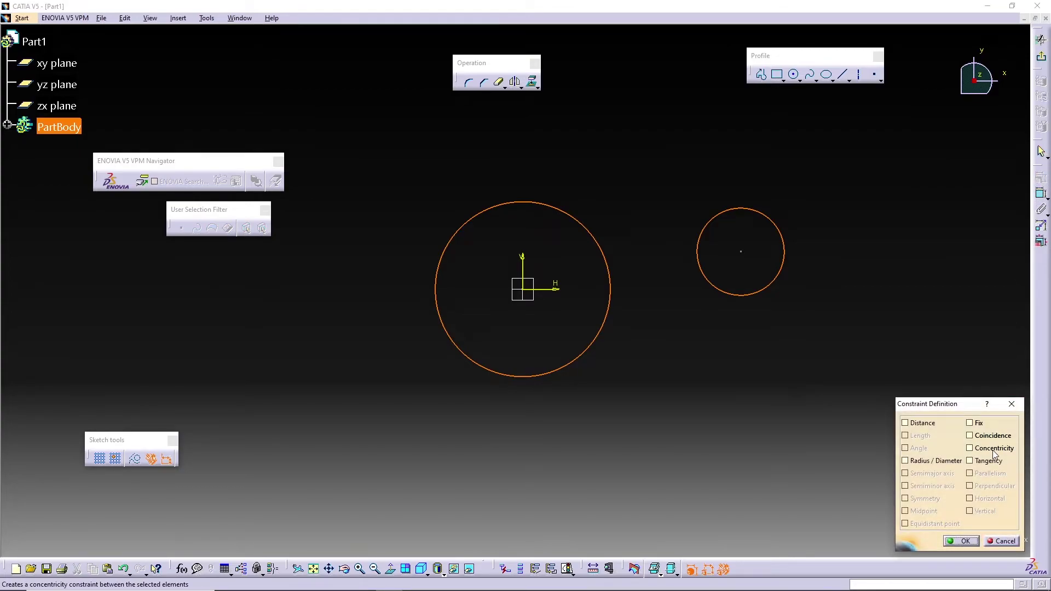
{"action": "left_click", "coordinate": [952, 542]}
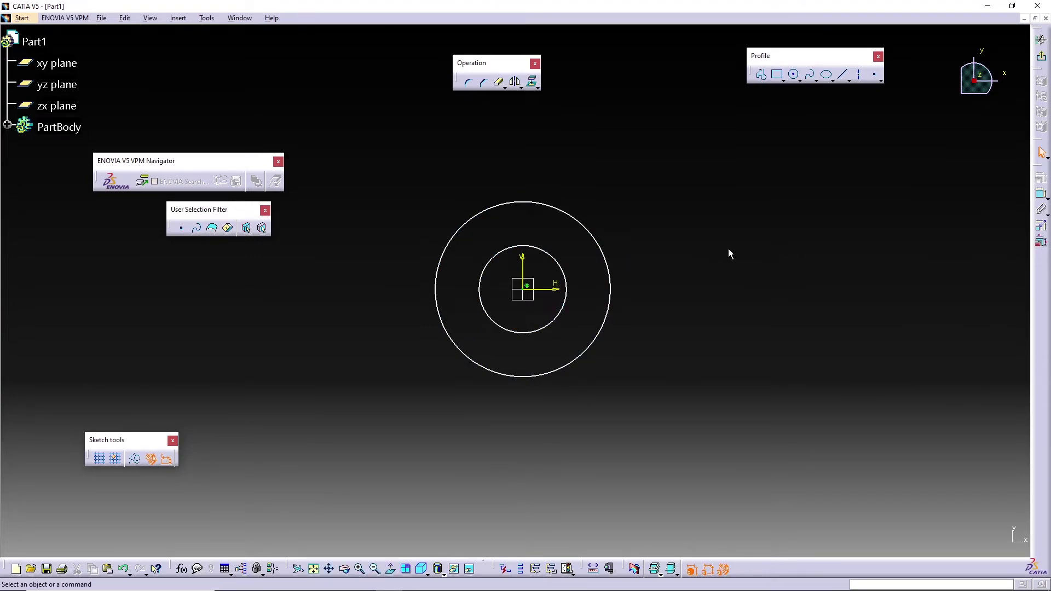
Draw a rectangle right of the circles and a smaller one diagonally above it, starting in line with the first rectangle's right edge.
{"action": "left_click", "coordinate": [777, 74]}
{"action": "left_click", "coordinate": [713, 227]}
{"action": "left_click", "coordinate": [822, 317]}
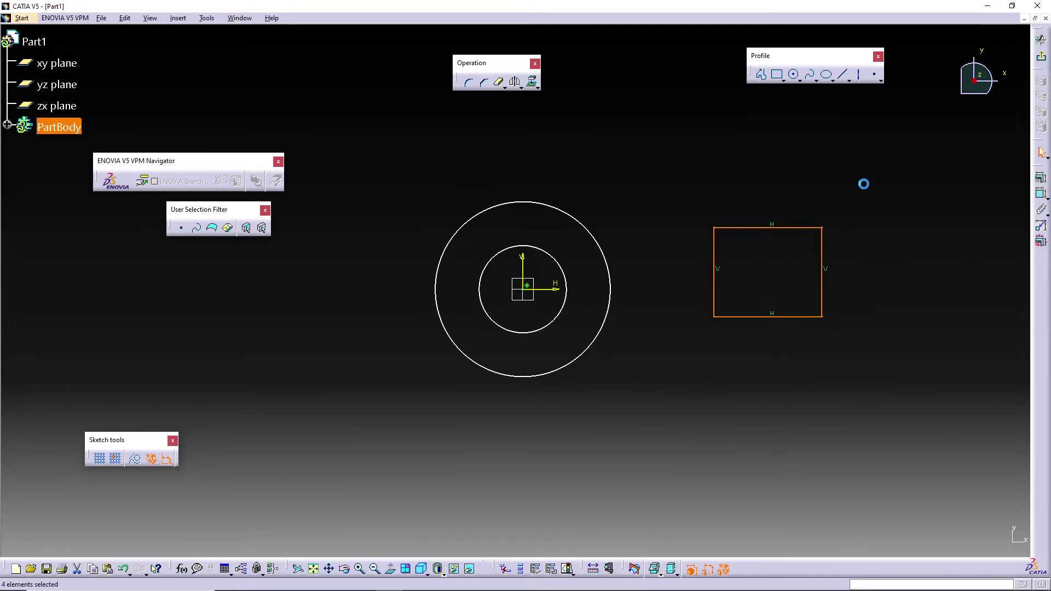
{"action": "left_click", "coordinate": [845, 75]}
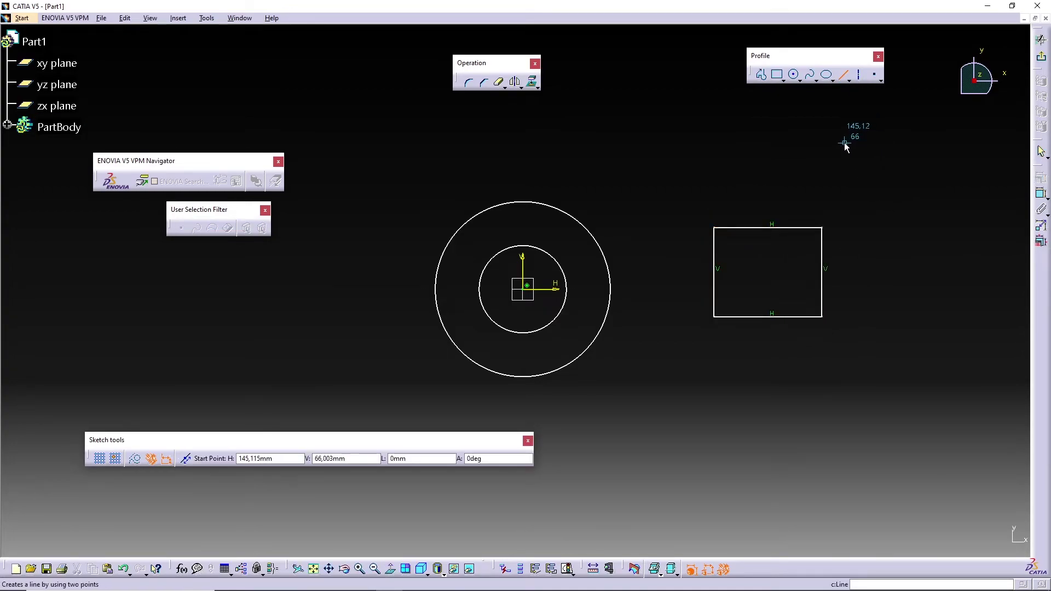
{"action": "left_click", "coordinate": [777, 74]}
{"action": "left_click", "coordinate": [821, 130]}
{"action": "left_click", "coordinate": [916, 182]}
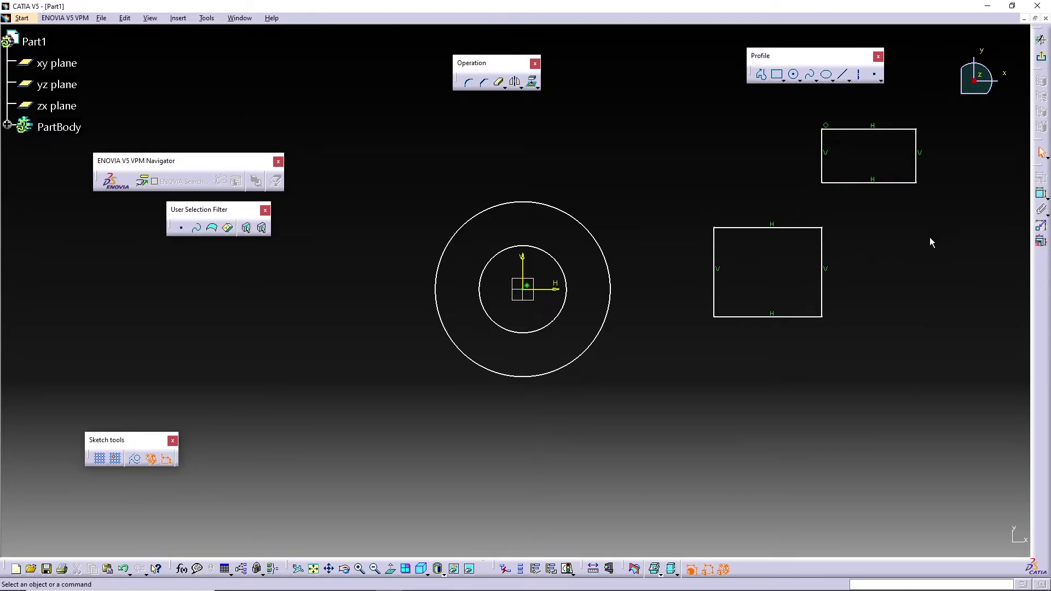
Apply a Coincidence constraint between the upper rectangle's bottom edge and the lower rectangle's top edge.
{"action": "left_click", "coordinate": [853, 186]}
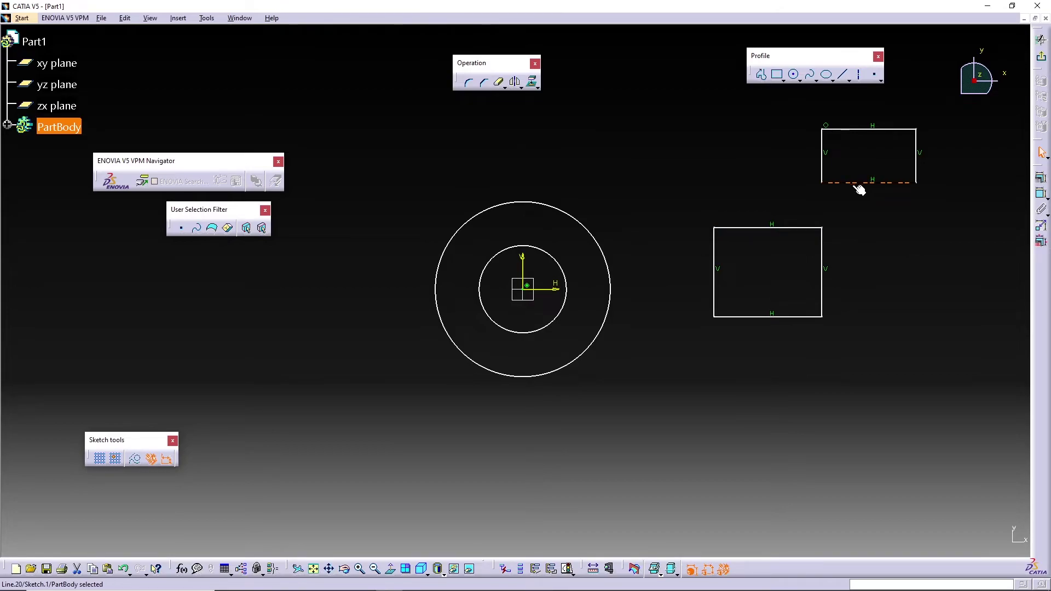
{"action": "left_click", "coordinate": [798, 228], "text": "ctrl"}
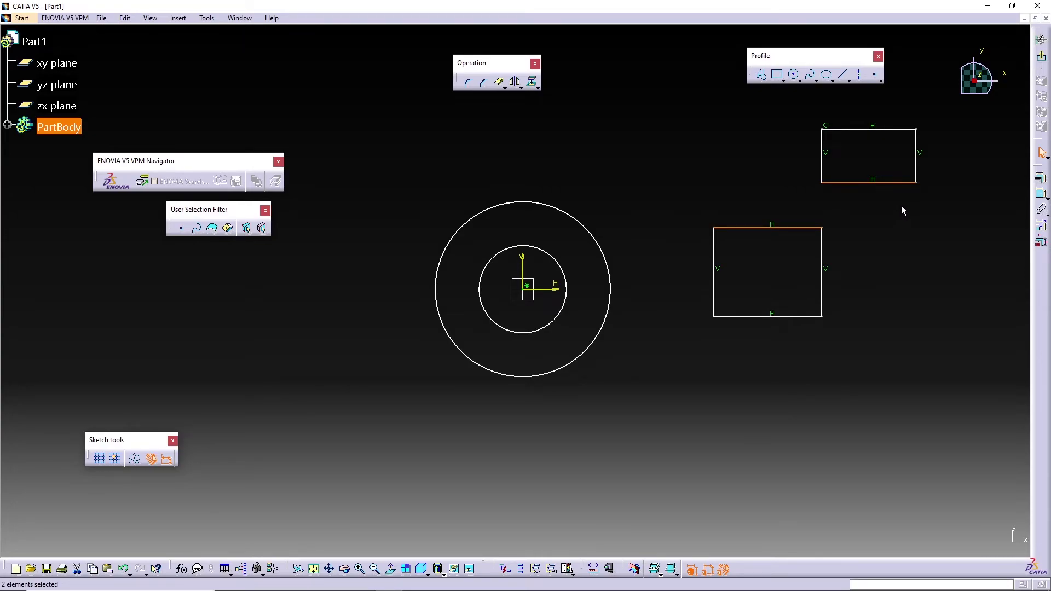
{"action": "left_click", "coordinate": [1042, 180]}
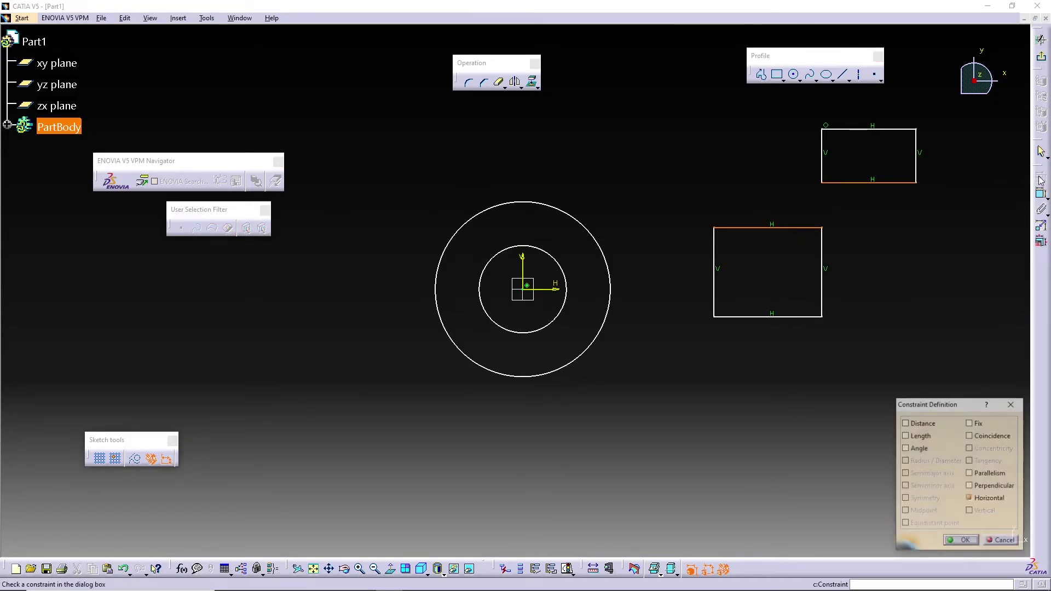
{"action": "left_click", "coordinate": [986, 436]}
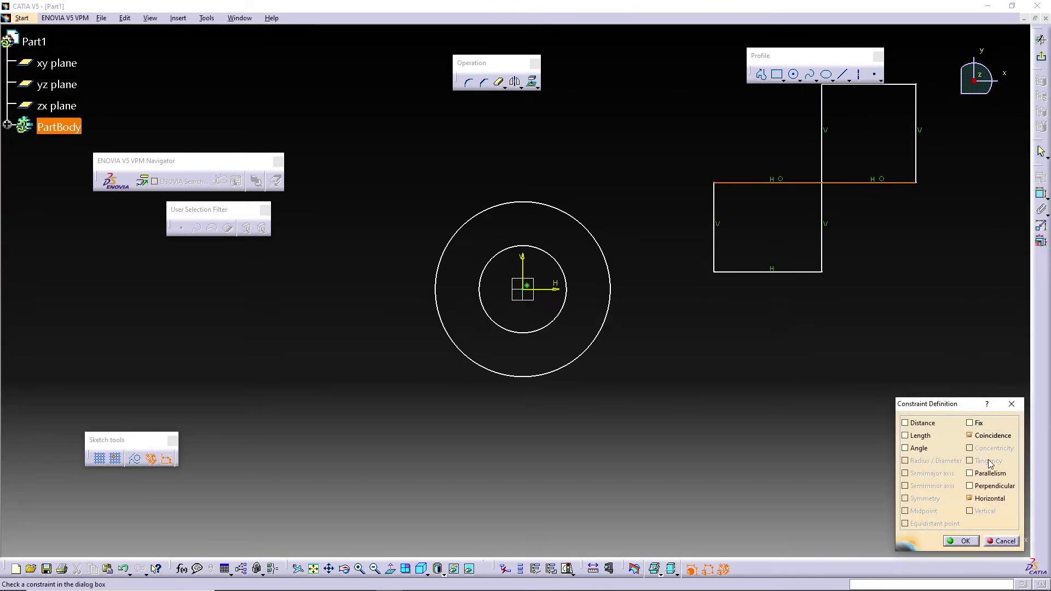
{"action": "left_click", "coordinate": [961, 541]}
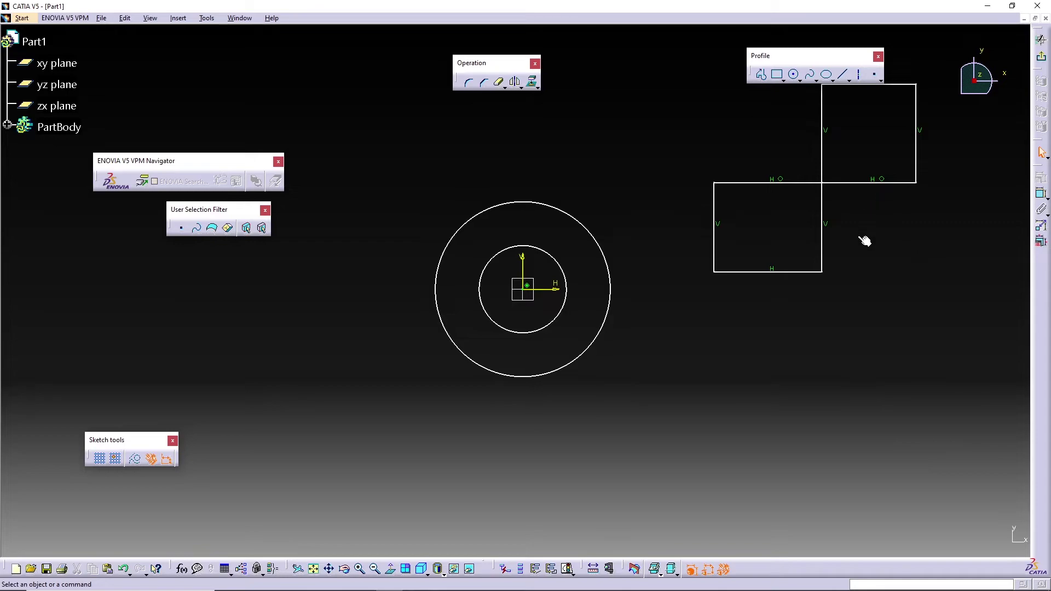
Move the upper rectangle's bottom edge slightly downward to test its coincidence with the lower rectangle.
{"action": "middle_click_drag", "start_coordinate": [866, 238], "coordinate": [832, 308]}
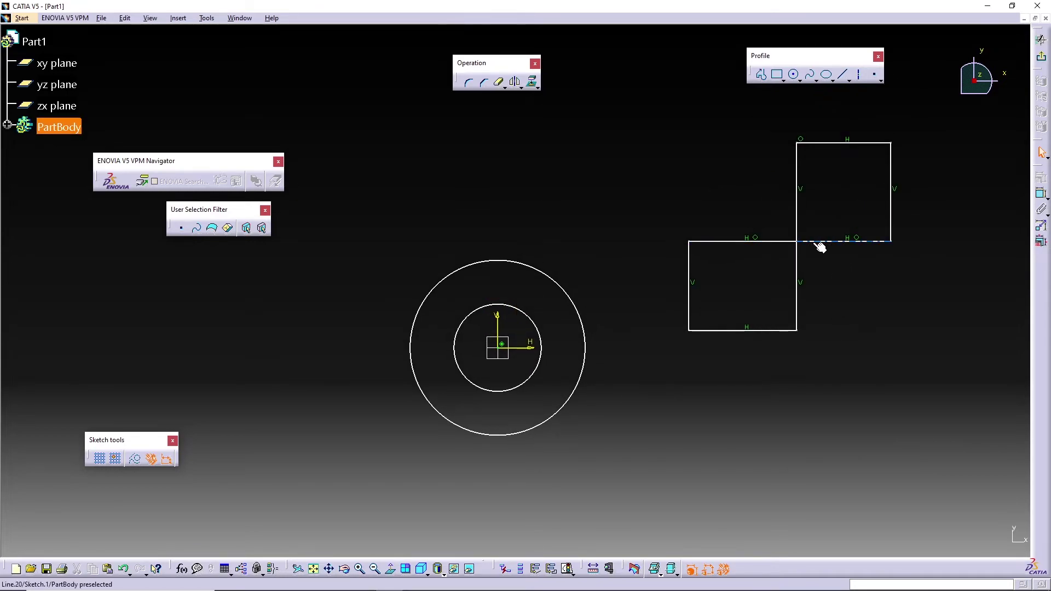
{"action": "mouse_move", "coordinate": [840, 242]}
{"action": "left_mouse_down"}
{"action": "mouse_move", "coordinate": [815, 207]}
{"action": "mouse_move", "coordinate": [835, 254]}
{"action": "left_mouse_up"}
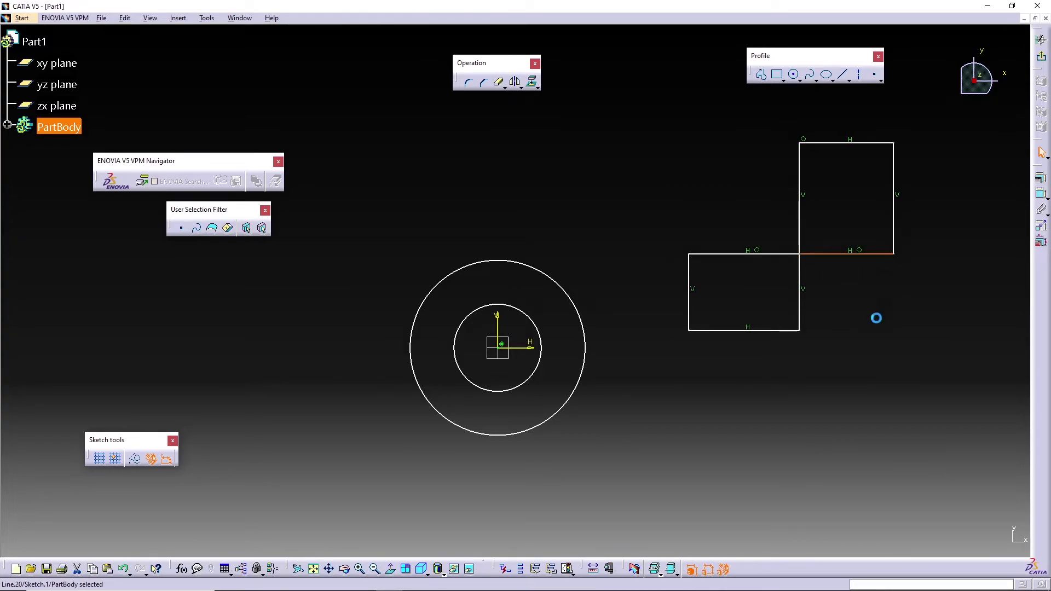
Examine the vertical, horizontal and coincidence constraint symbols on the upper rectangle's edges.
{"action": "left_click", "coordinate": [803, 196]}
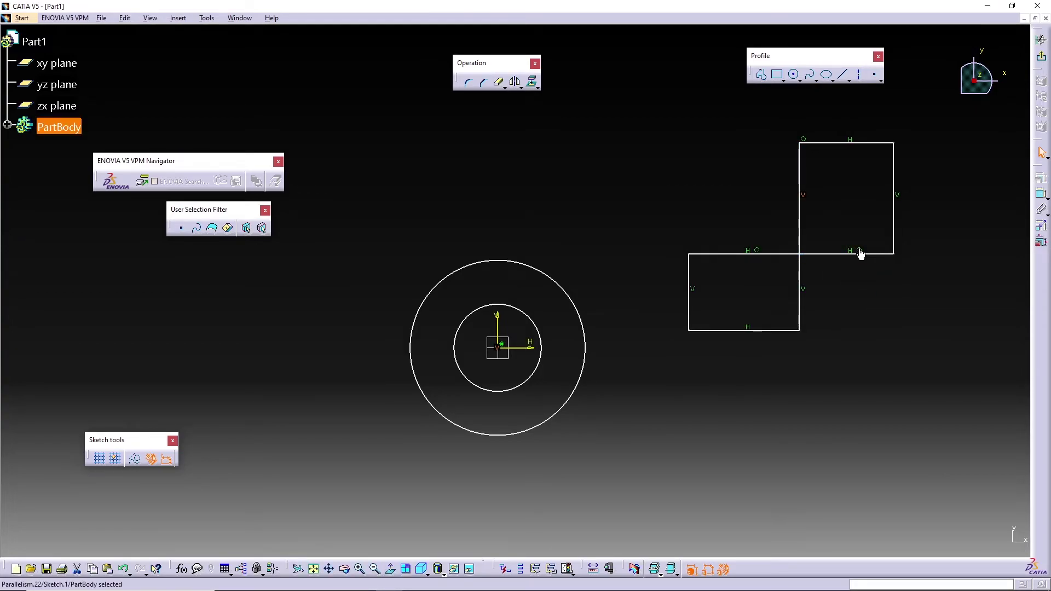
{"action": "left_click", "coordinate": [852, 251]}
{"action": "left_click", "coordinate": [901, 194]}
{"action": "left_click", "coordinate": [835, 177]}
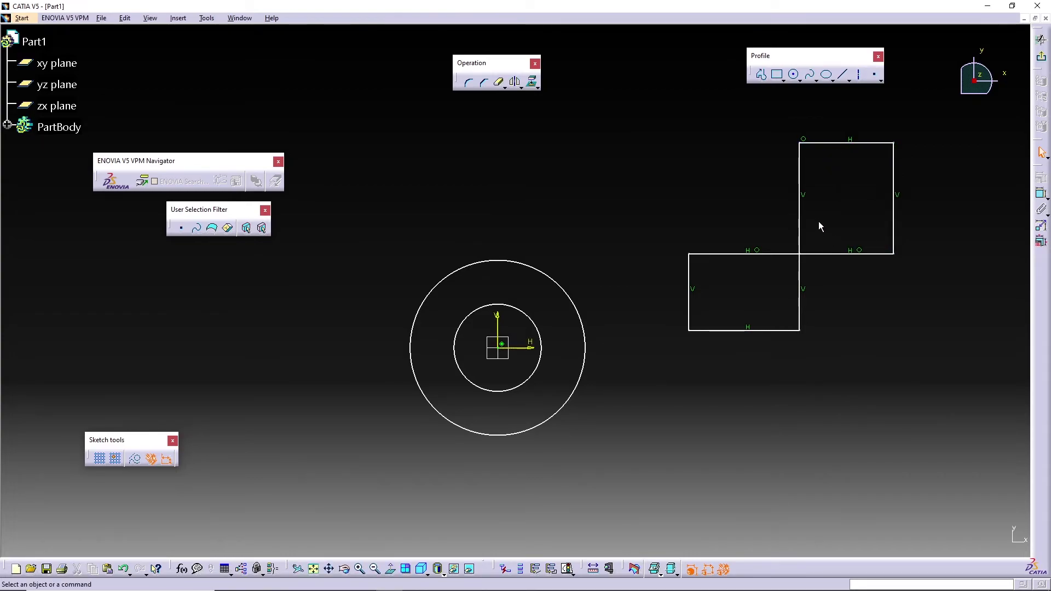
{"action": "left_click", "coordinate": [803, 195]}
{"action": "left_click", "coordinate": [866, 221]}
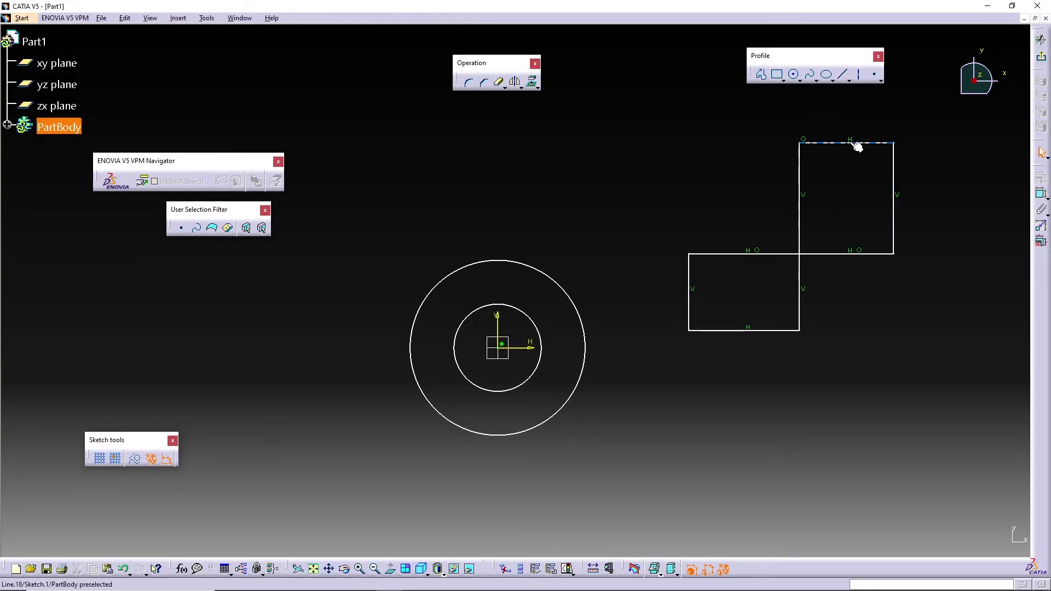
{"action": "left_click", "coordinate": [861, 253]}
{"action": "left_click", "coordinate": [855, 338]}
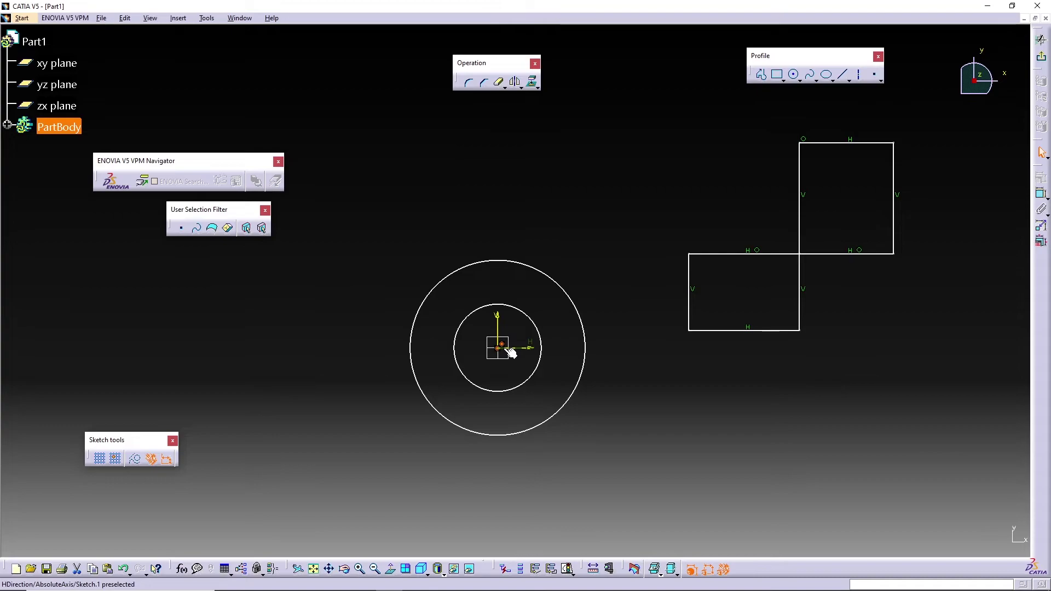
Draw a steep line between the circles and the rectangles and make it tangent to the outer circle with a Tangency constraint.
{"action": "middle_click_drag", "start_coordinate": [516, 291], "coordinate": [531, 317], "text": "ctrl"}
{"action": "middle_click_drag", "start_coordinate": [515, 429], "coordinate": [520, 460], "text": "ctrl"}
{"action": "middle_click_drag", "start_coordinate": [740, 416], "coordinate": [691, 355]}
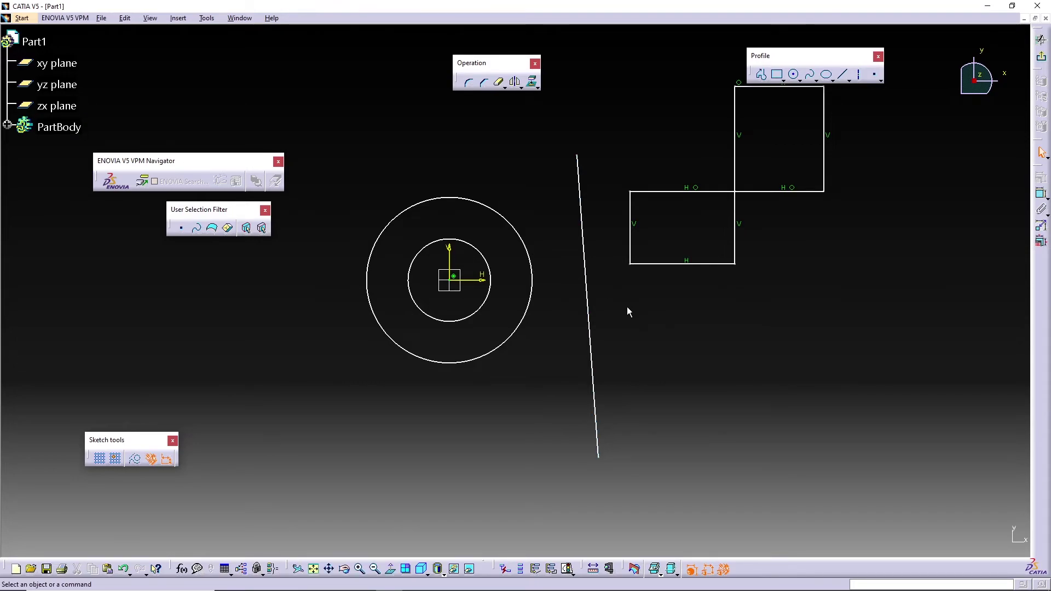
{"action": "left_click", "coordinate": [588, 295]}
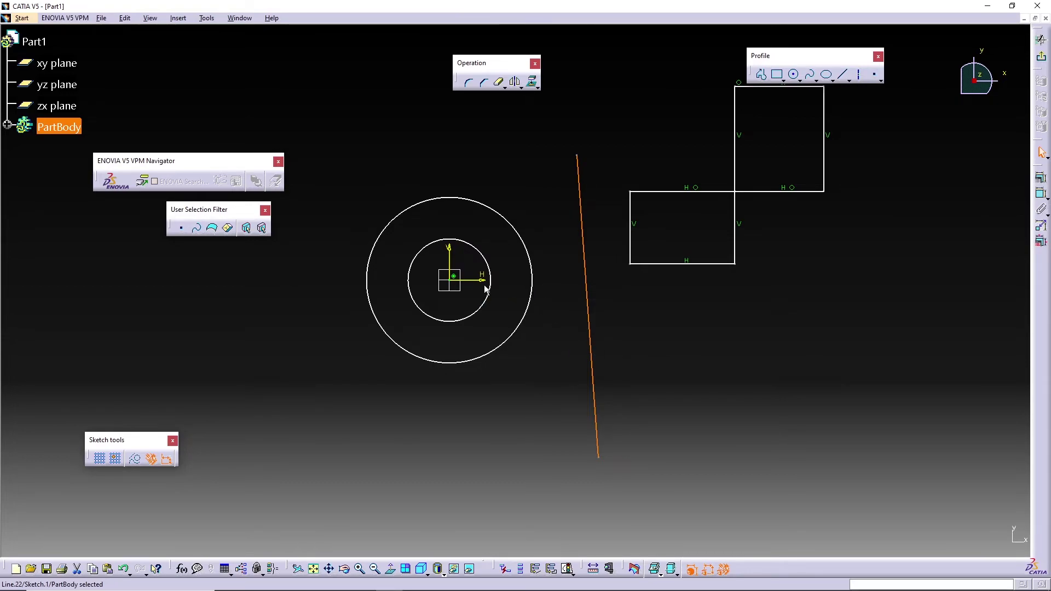
{"action": "left_click", "coordinate": [532, 274], "text": "ctrl"}
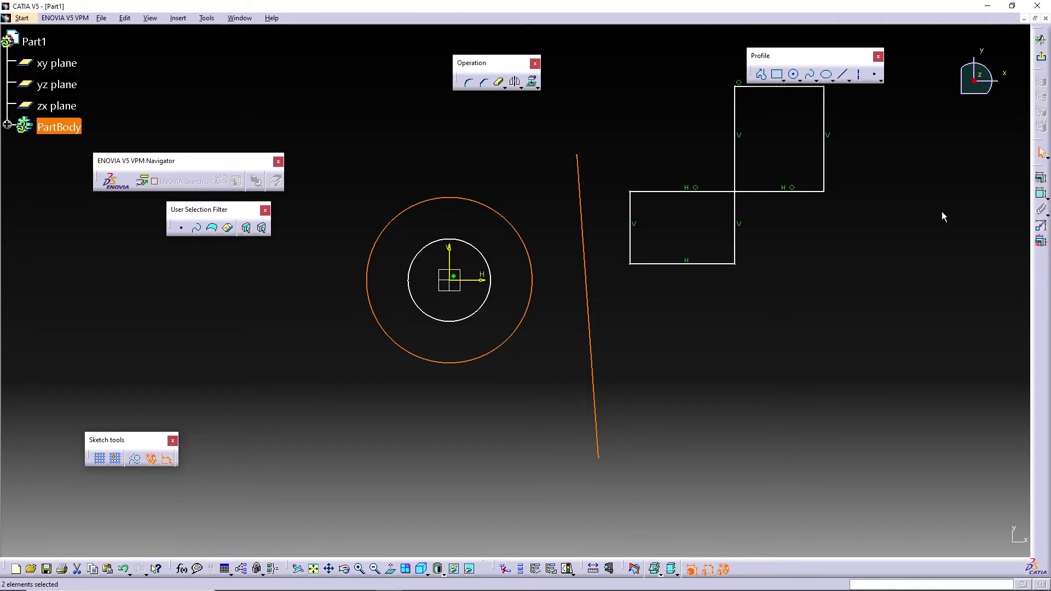
{"action": "left_click", "coordinate": [1041, 179]}
{"action": "left_click", "coordinate": [970, 460]}
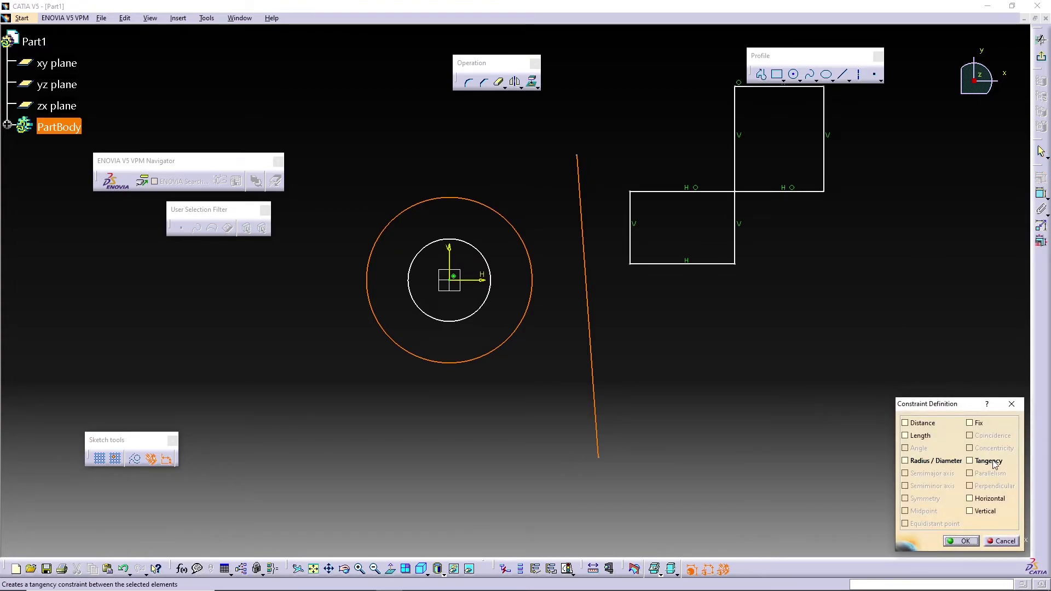
{"action": "left_click", "coordinate": [961, 542]}
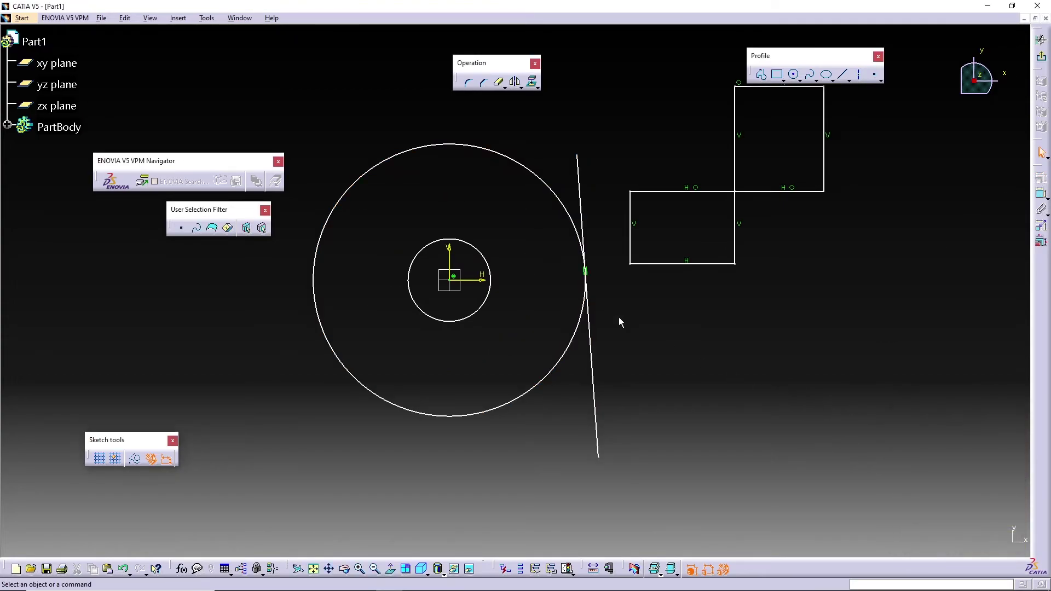
Move the tangent line toward the circle centre to test its tangency with the outer circle.
{"action": "left_click", "coordinate": [594, 276]}
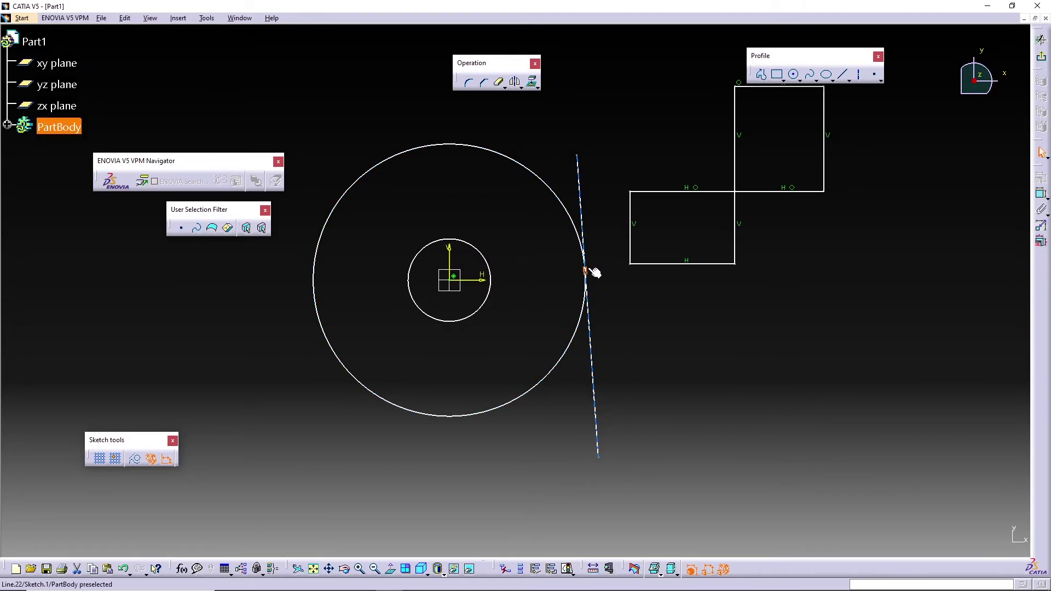
{"action": "left_click_drag", "start_coordinate": [579, 227], "coordinate": [549, 300]}
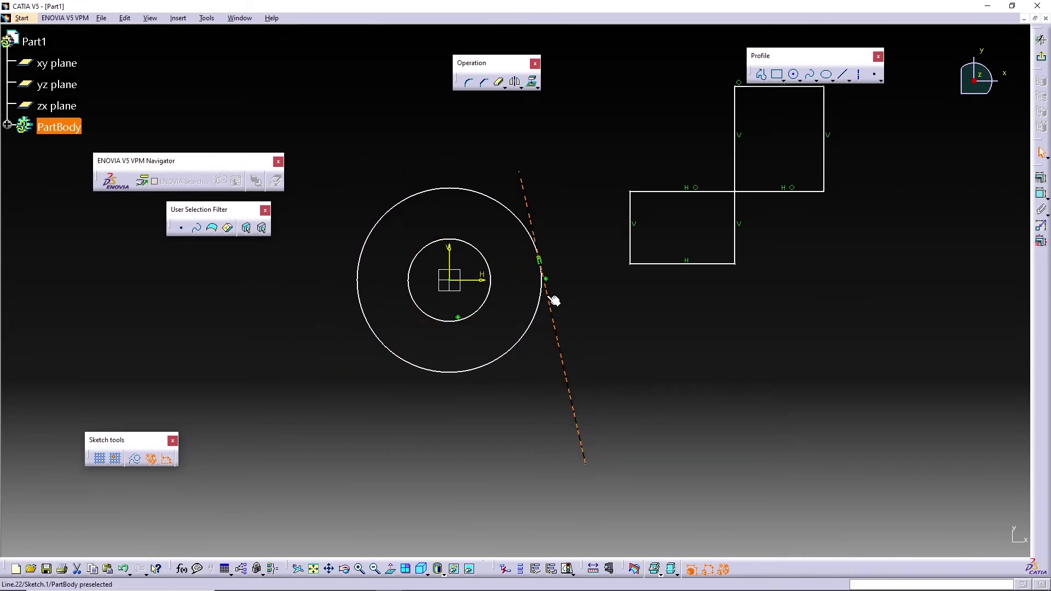
{"action": "left_click", "coordinate": [614, 335]}
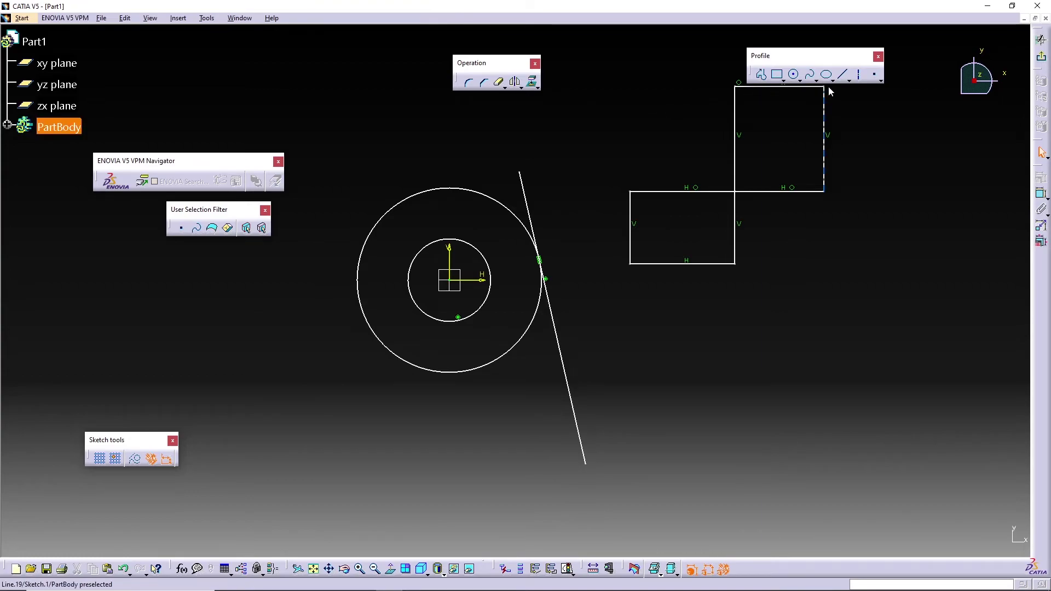
Draw two separate lines at different slopes below the rectangles, one above the other.
{"action": "left_click", "coordinate": [843, 74]}
{"action": "left_click", "coordinate": [699, 399]}
{"action": "left_click", "coordinate": [862, 378]}
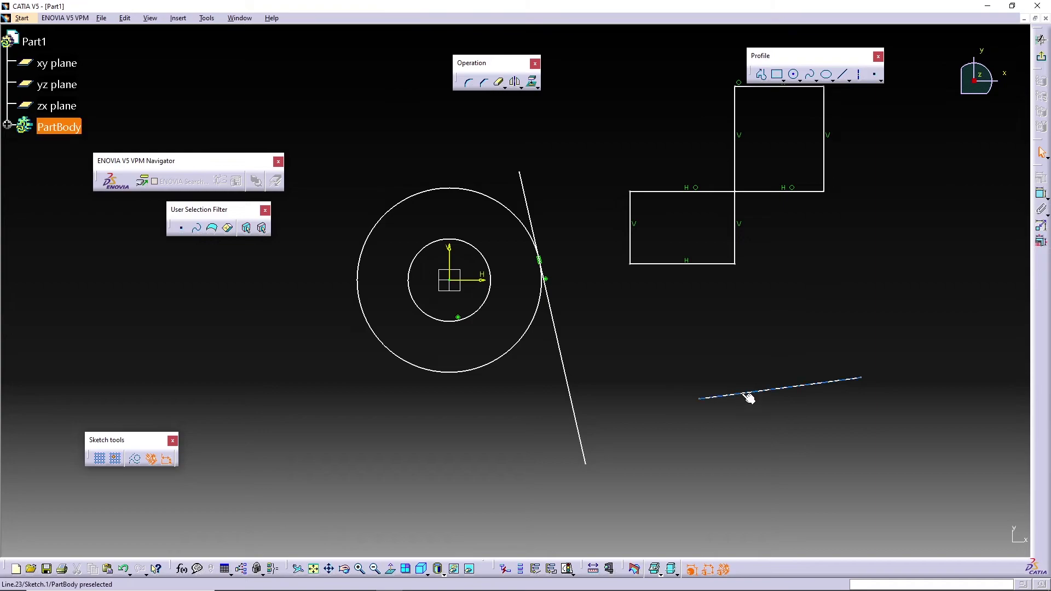
{"action": "left_click", "coordinate": [843, 74]}
{"action": "left_click", "coordinate": [739, 493]}
{"action": "left_click", "coordinate": [845, 425]}
{"action": "left_click", "coordinate": [810, 459]}
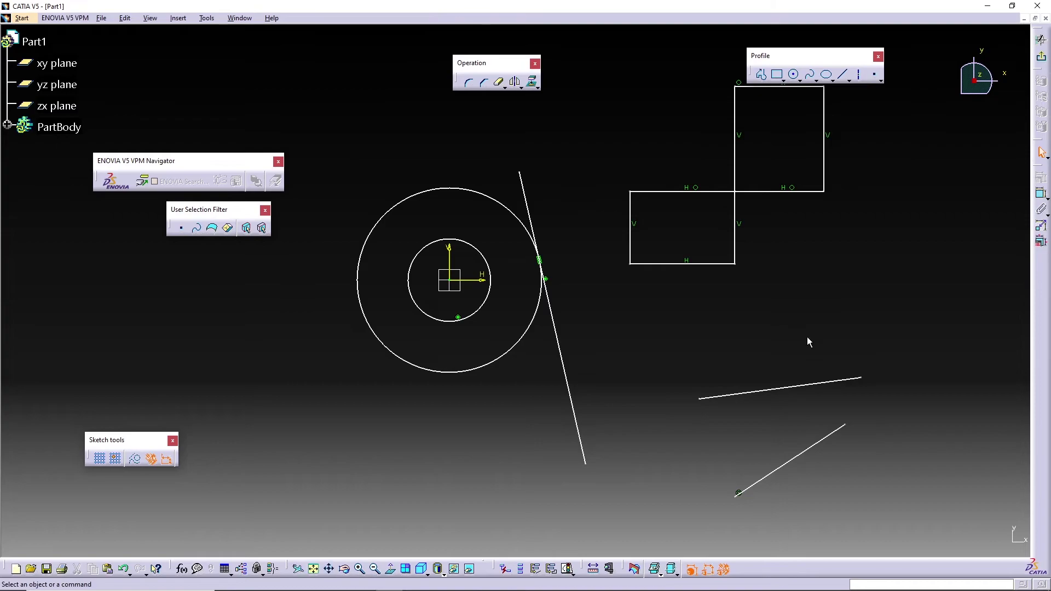
Apply a Parallelism constraint between the two sloped lines below the rectangles.
{"action": "left_click", "coordinate": [841, 386]}
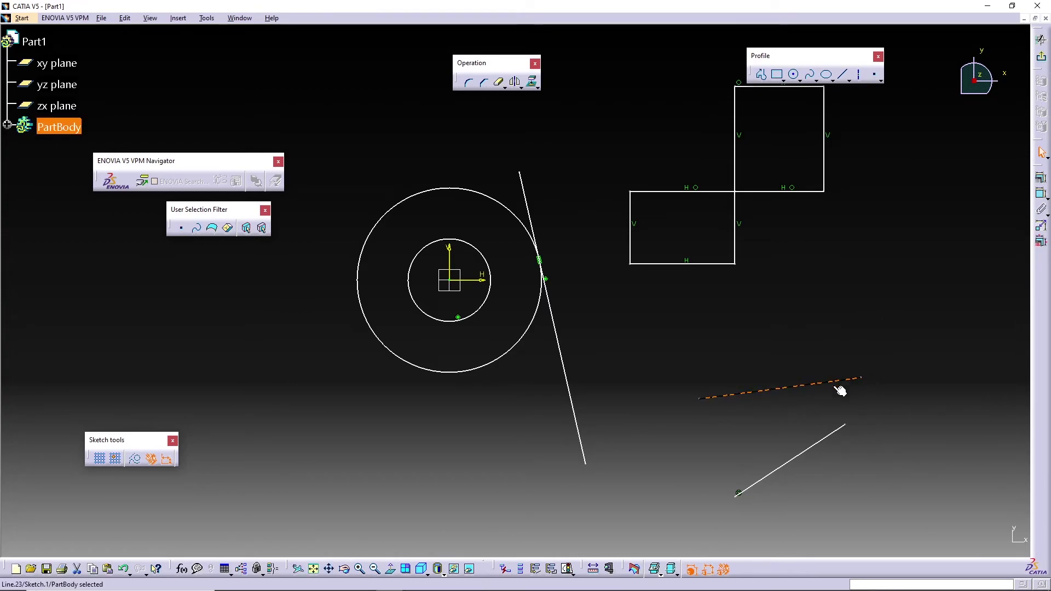
{"action": "left_click", "coordinate": [838, 442], "text": "ctrl"}
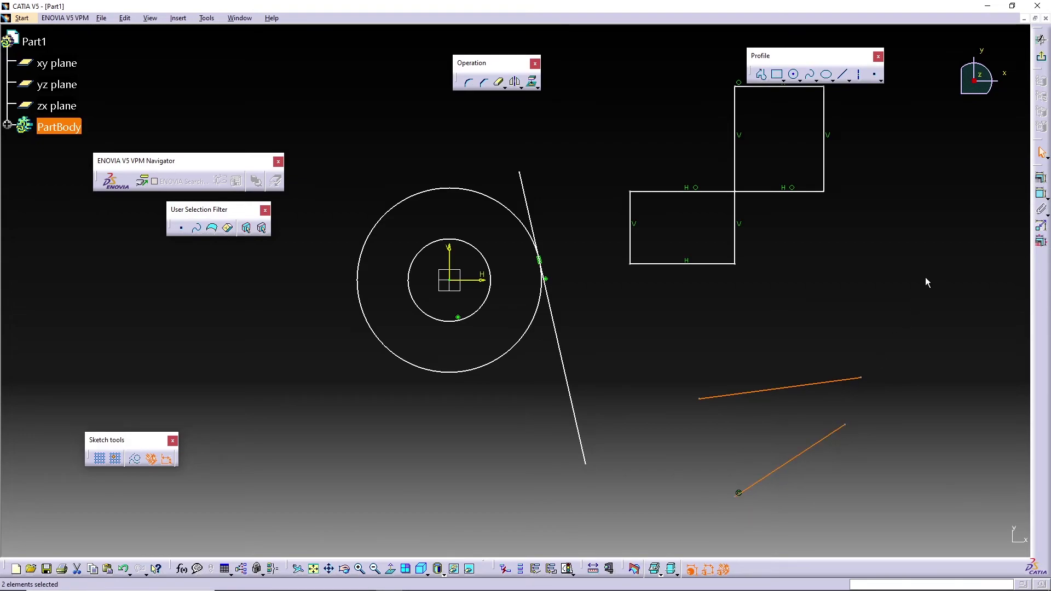
{"action": "left_click", "coordinate": [1041, 178]}
{"action": "left_click", "coordinate": [985, 474]}
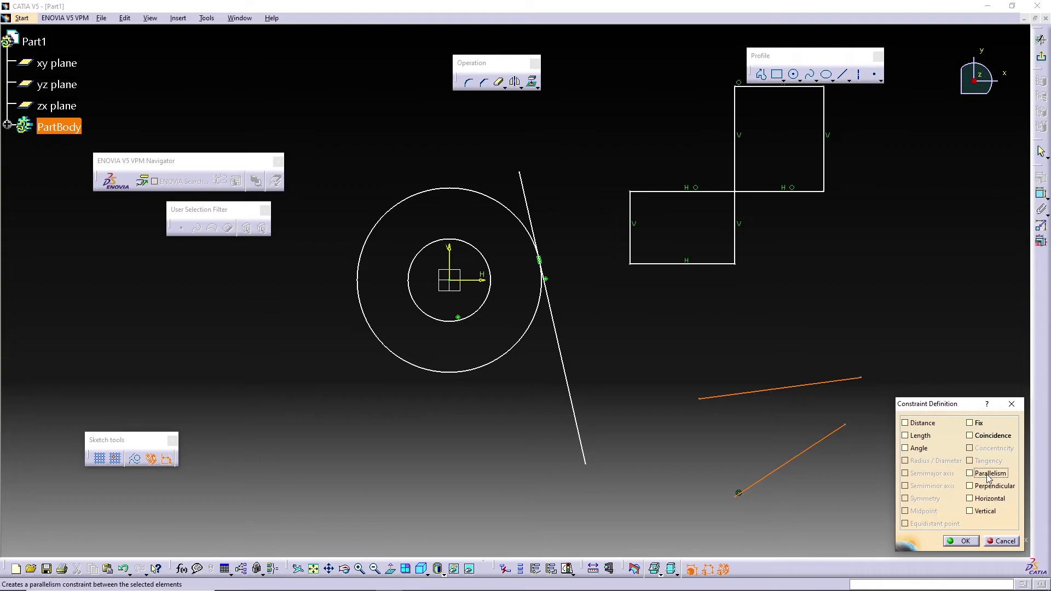
{"action": "left_click", "coordinate": [962, 541]}
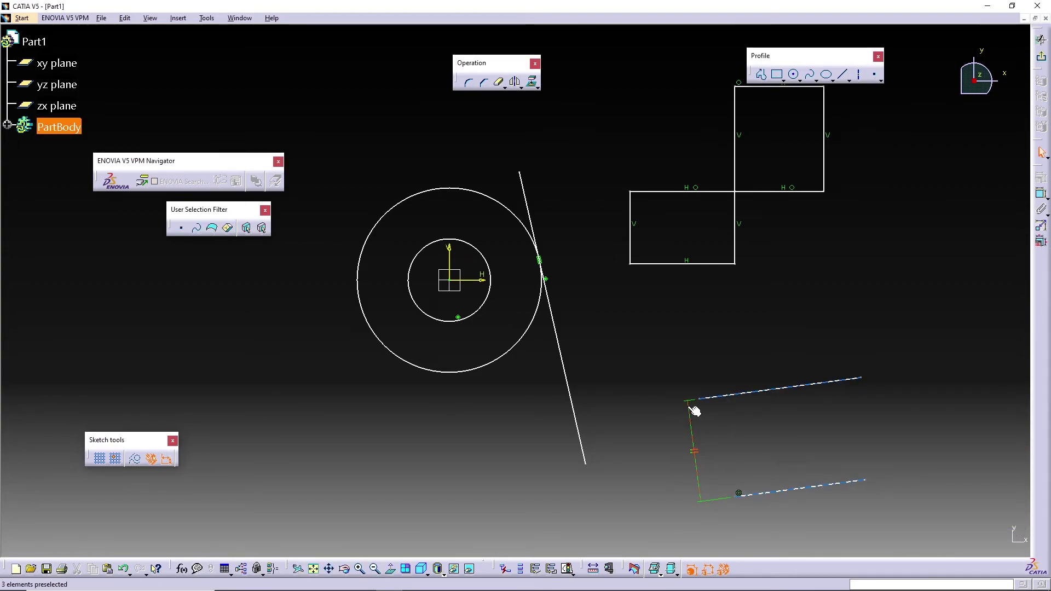
Draw a steep line sloping down to the right, above and to the right of the upper parallel line.
{"action": "middle_click_drag", "start_coordinate": [842, 357], "coordinate": [796, 369]}
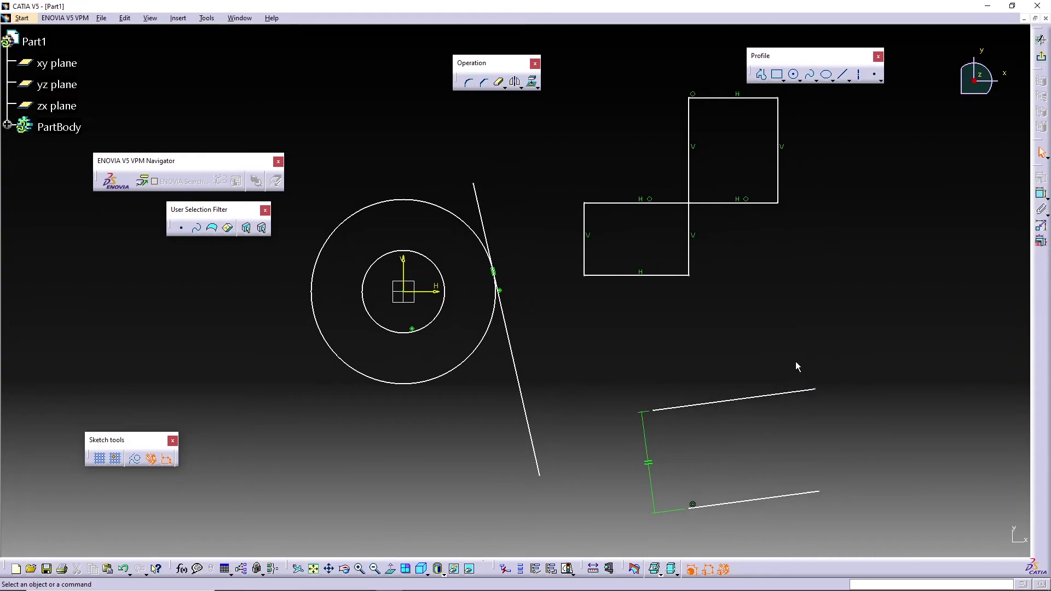
{"action": "left_click", "coordinate": [845, 75]}
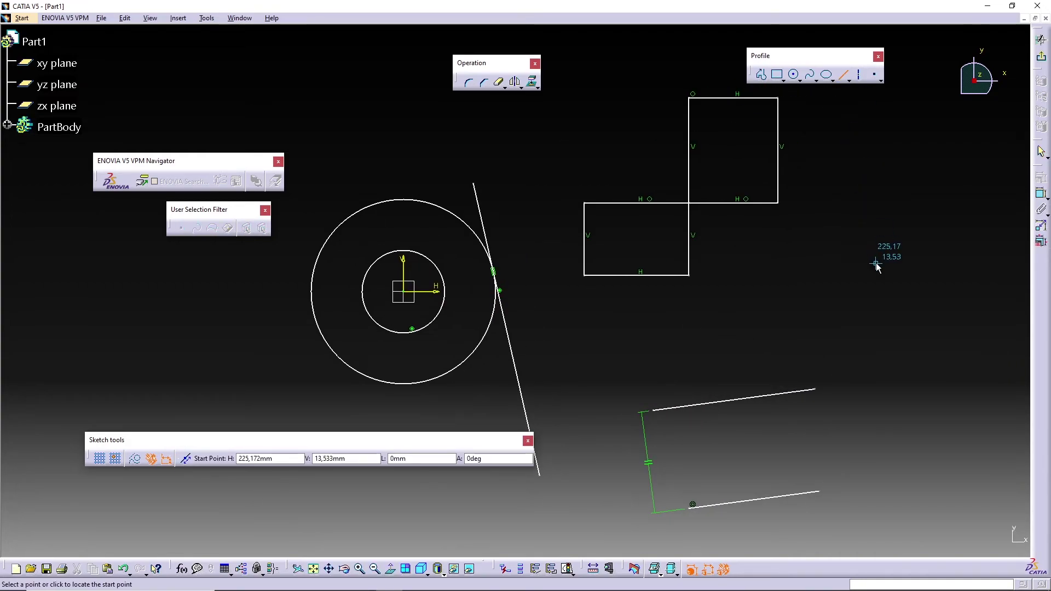
{"action": "left_click", "coordinate": [903, 369]}
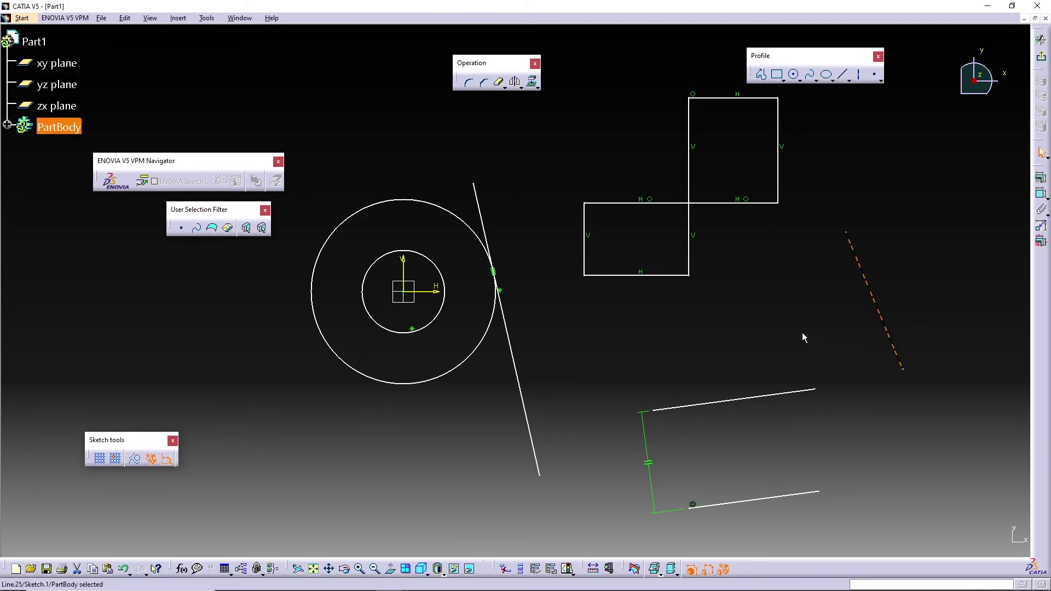
{"action": "left_click", "coordinate": [769, 316]}
Apply a Perpendicular constraint between the new steep line and the upper parallel line, and move the steep line sideways to test it.
{"action": "left_click", "coordinate": [892, 340]}
{"action": "left_click", "coordinate": [810, 391], "text": "ctrl"}
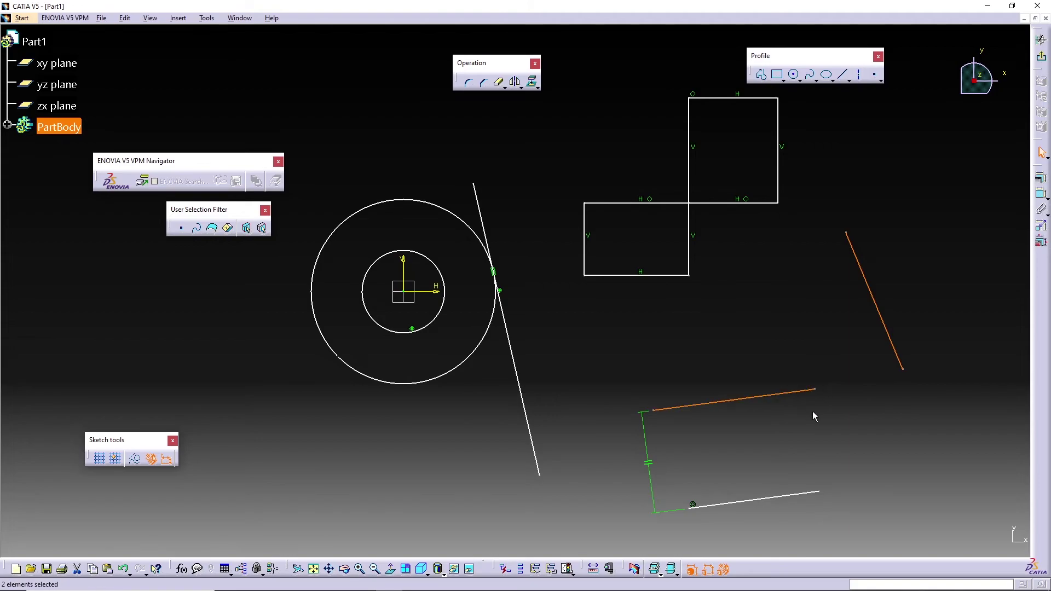
{"action": "left_click", "coordinate": [1044, 194]}
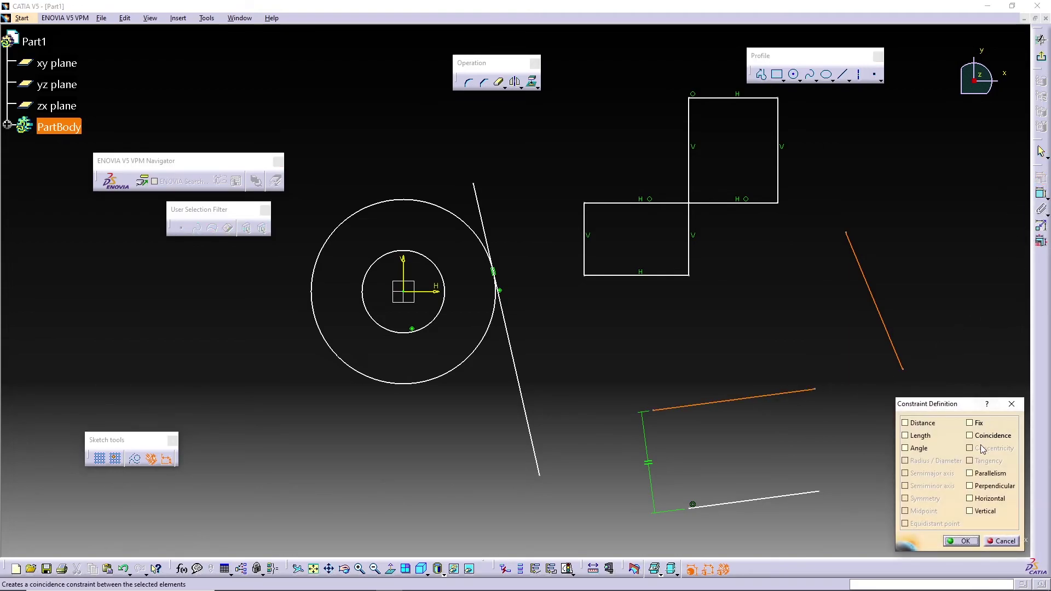
{"action": "left_click", "coordinate": [984, 487]}
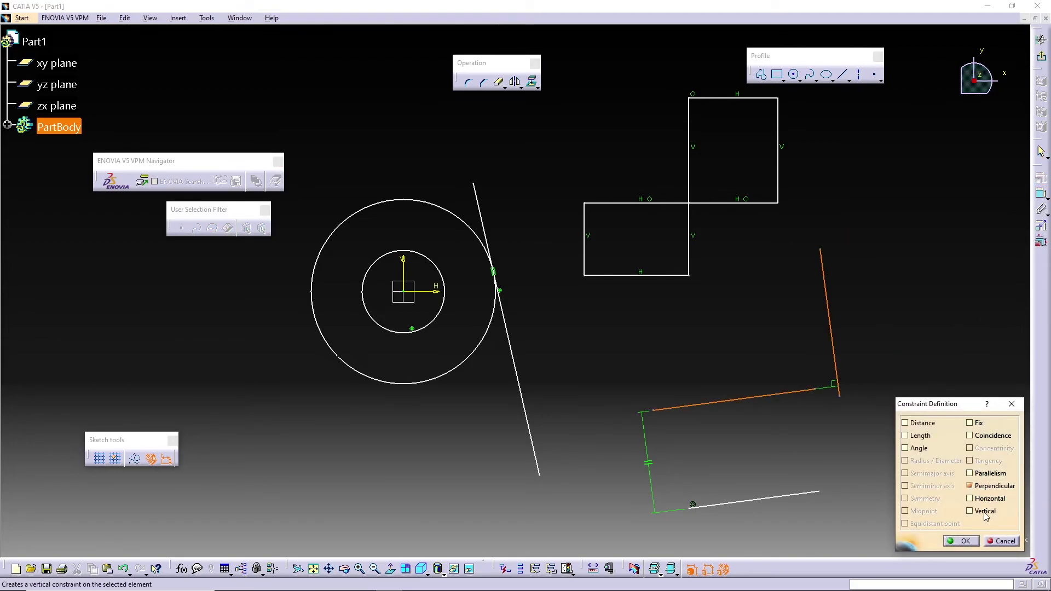
{"action": "left_click", "coordinate": [964, 541]}
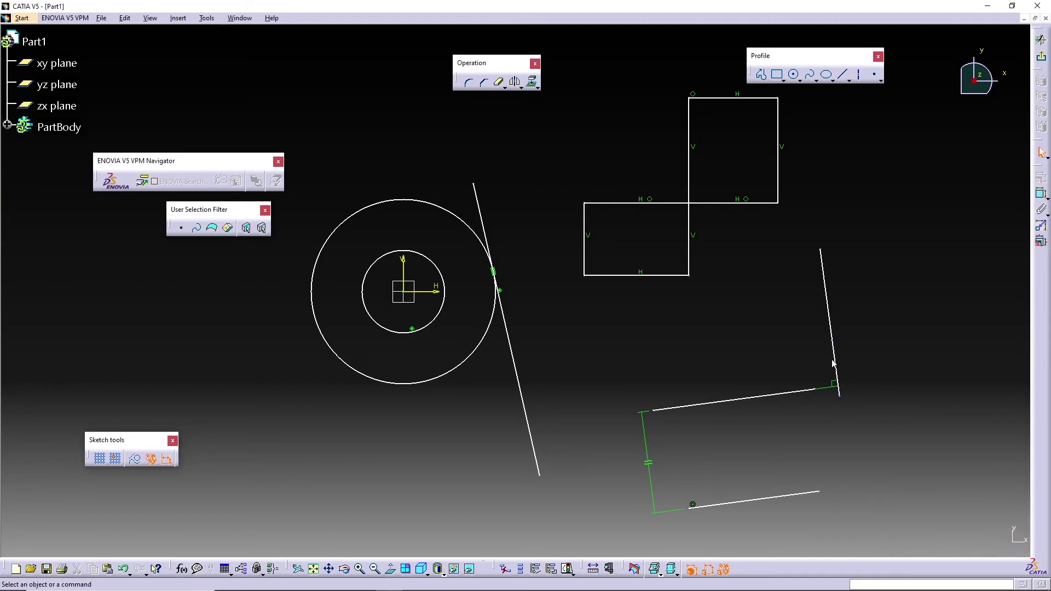
{"action": "mouse_move", "coordinate": [833, 354]}
{"action": "left_mouse_down"}
{"action": "mouse_move", "coordinate": [750, 356]}
{"action": "mouse_move", "coordinate": [783, 347]}
{"action": "mouse_move", "coordinate": [772, 368]}
{"action": "left_mouse_up"}
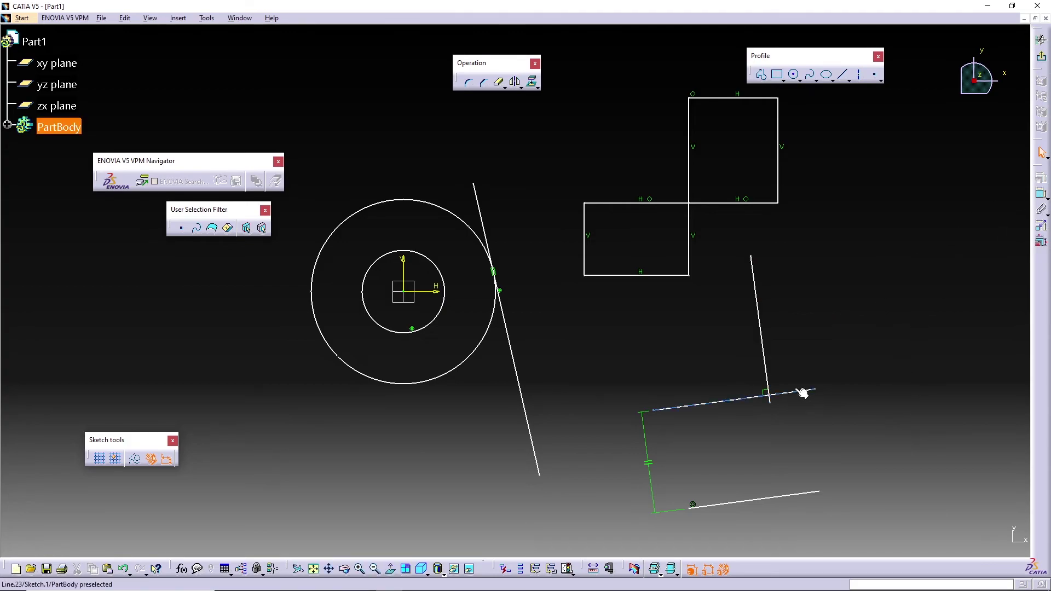
{"action": "left_click_drag", "start_coordinate": [765, 328], "coordinate": [870, 312]}
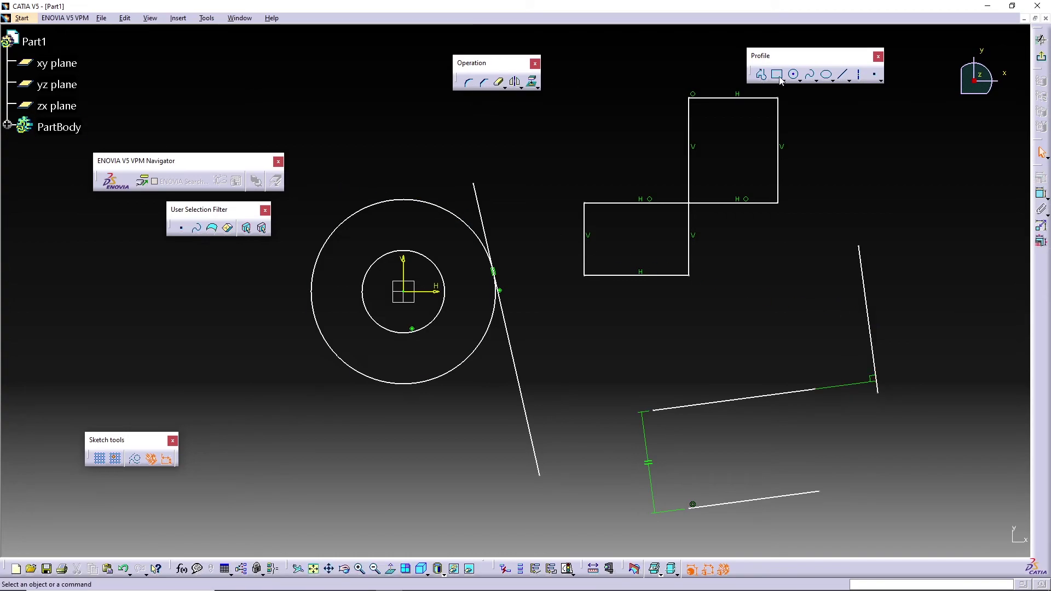
Draw a line rising to the right above the steep perpendicular line.
{"action": "left_click", "coordinate": [843, 74]}
{"action": "left_click", "coordinate": [827, 218]}
{"action": "left_click", "coordinate": [968, 148]}
Apply a Perpendicular constraint between the newest line and the steep line below it.
{"action": "left_click", "coordinate": [887, 188]}
{"action": "left_click", "coordinate": [867, 300], "text": "ctrl"}
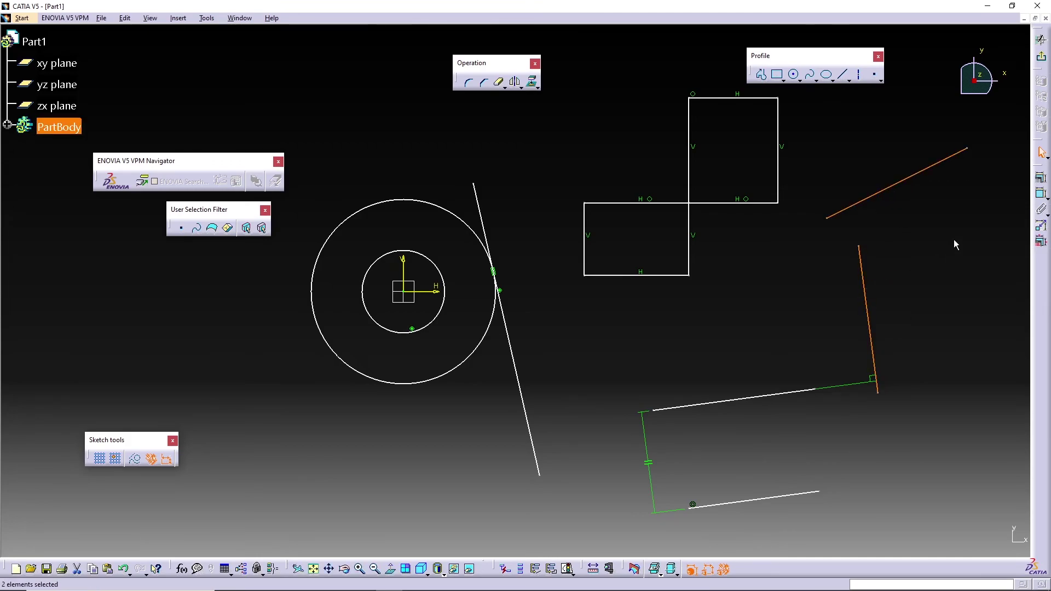
{"action": "left_click", "coordinate": [1042, 181]}
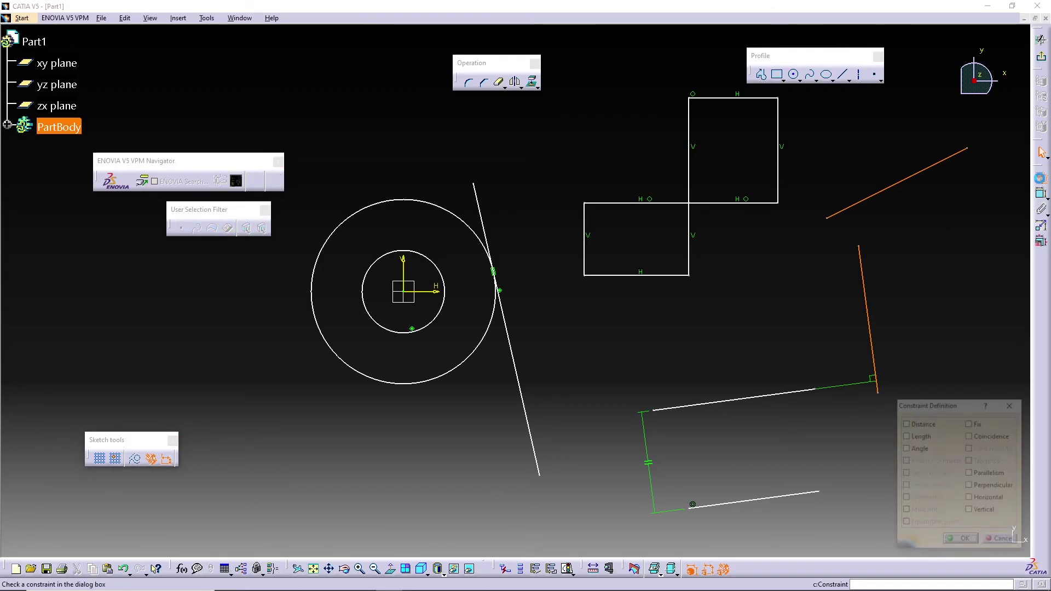
{"action": "left_click", "coordinate": [995, 486]}
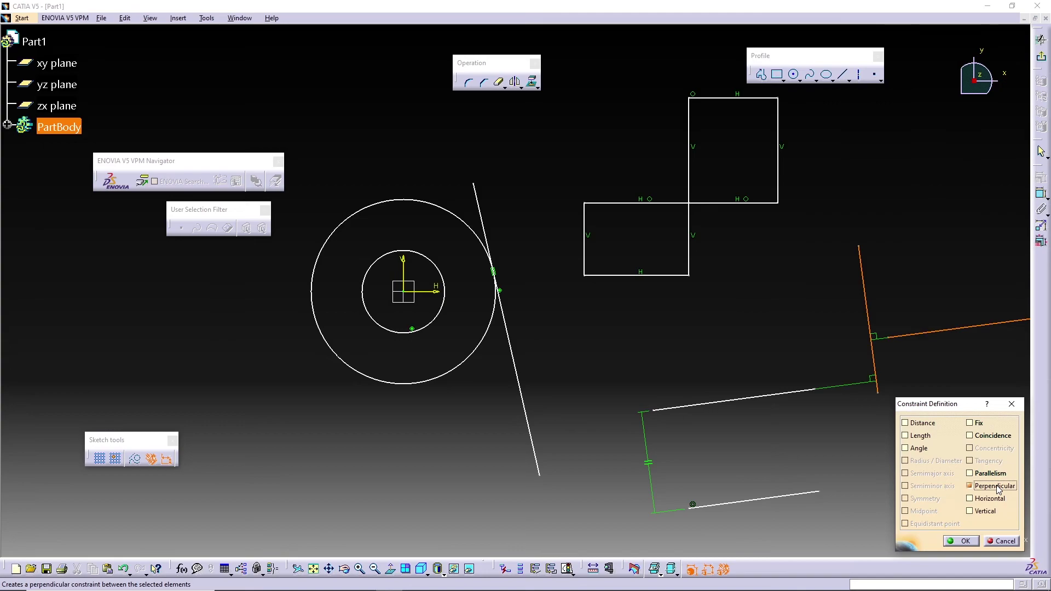
{"action": "left_click", "coordinate": [962, 541]}
Constrain the newest line's left endpoint to the steep line's midpoint with a Midpoint constraint, and move the line slightly to test it.
{"action": "middle_click_drag", "start_coordinate": [821, 337], "coordinate": [617, 335]}
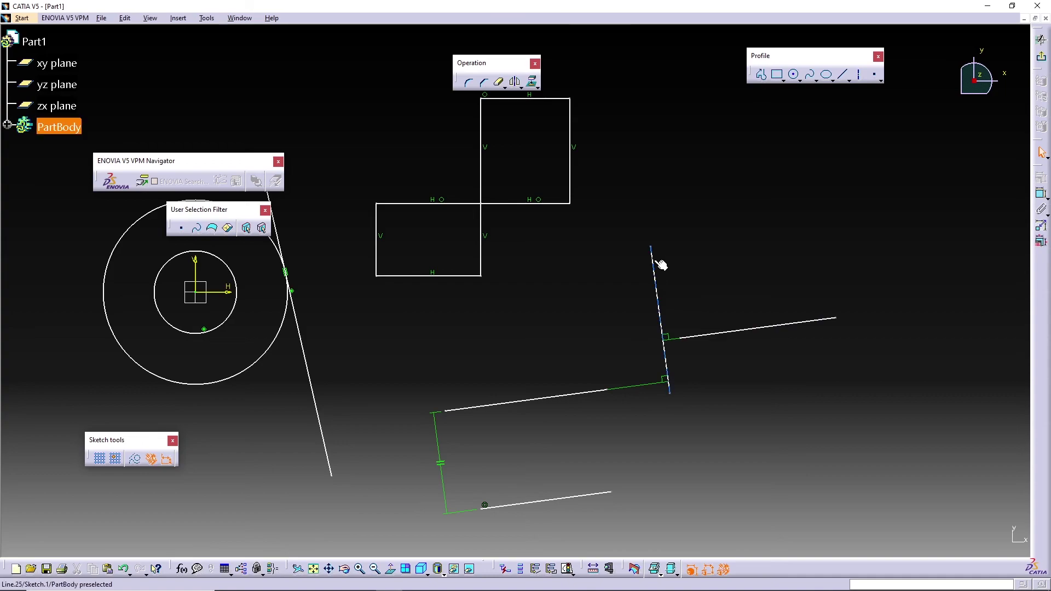
{"action": "left_click", "coordinate": [686, 340]}
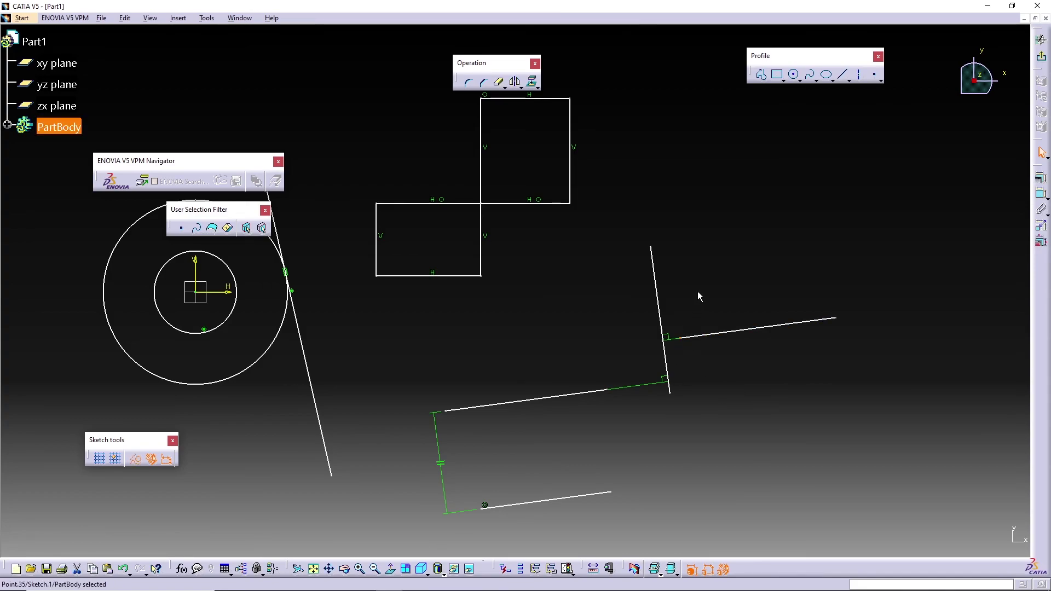
{"action": "left_click", "coordinate": [661, 302], "text": "ctrl"}
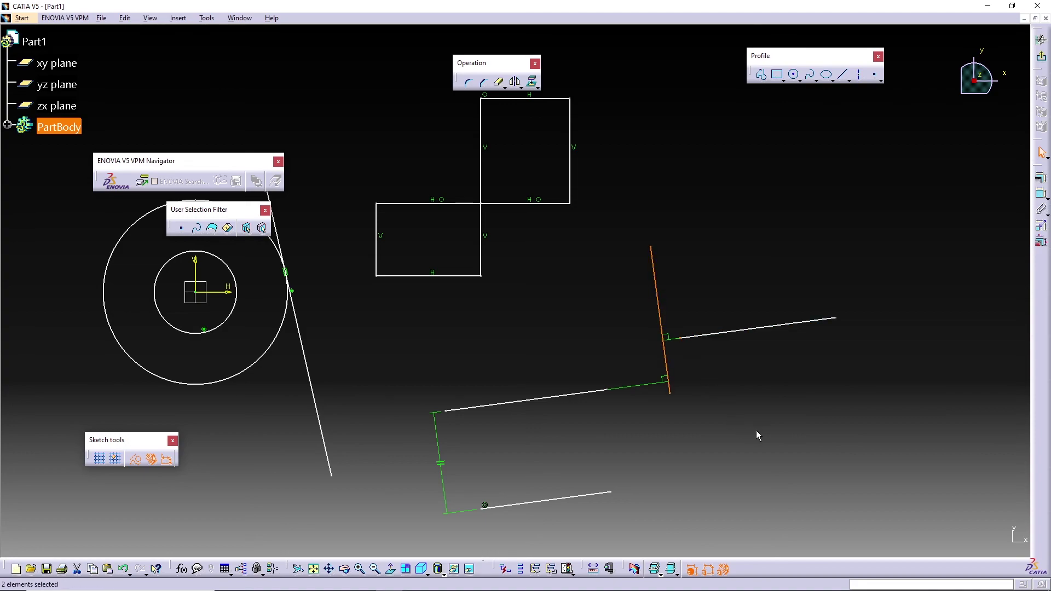
{"action": "left_click", "coordinate": [1041, 177]}
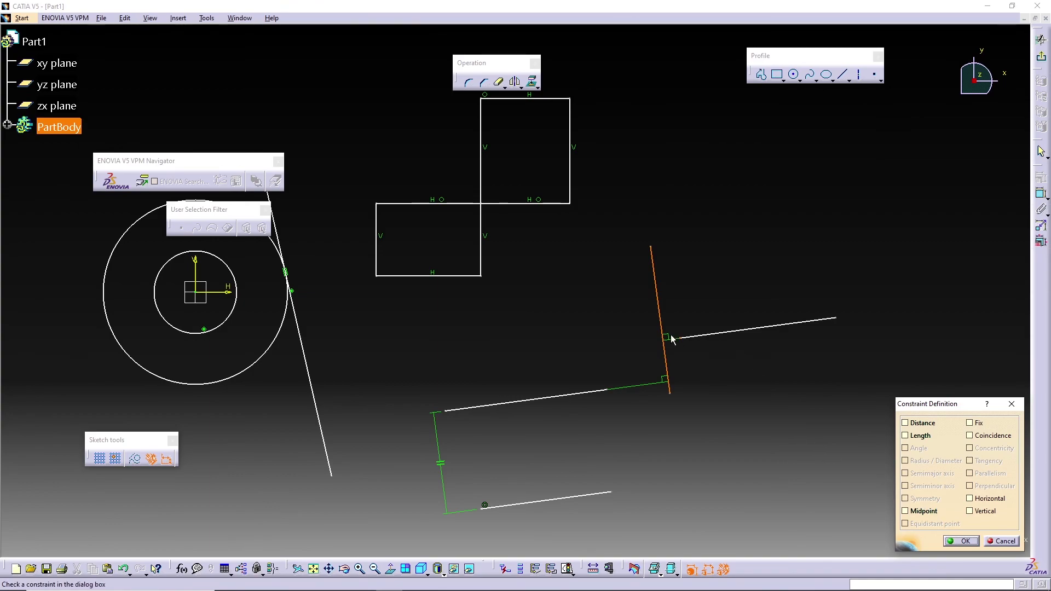
{"action": "left_click", "coordinate": [924, 512]}
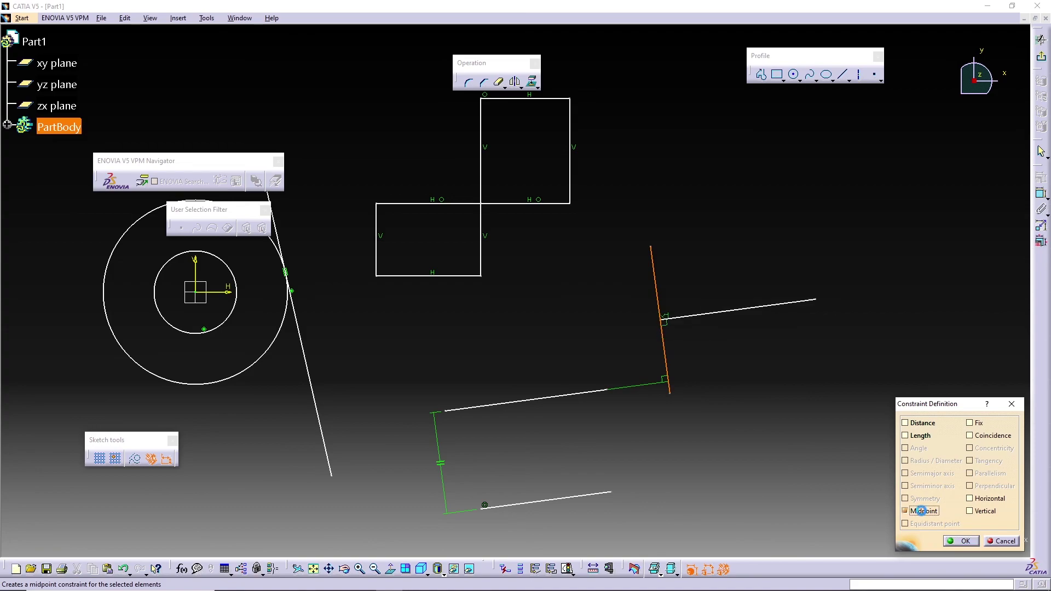
{"action": "left_click", "coordinate": [965, 541]}
{"action": "mouse_move", "coordinate": [788, 303]}
{"action": "left_mouse_down"}
{"action": "mouse_move", "coordinate": [779, 300]}
{"action": "mouse_move", "coordinate": [799, 302]}
{"action": "left_mouse_up"}
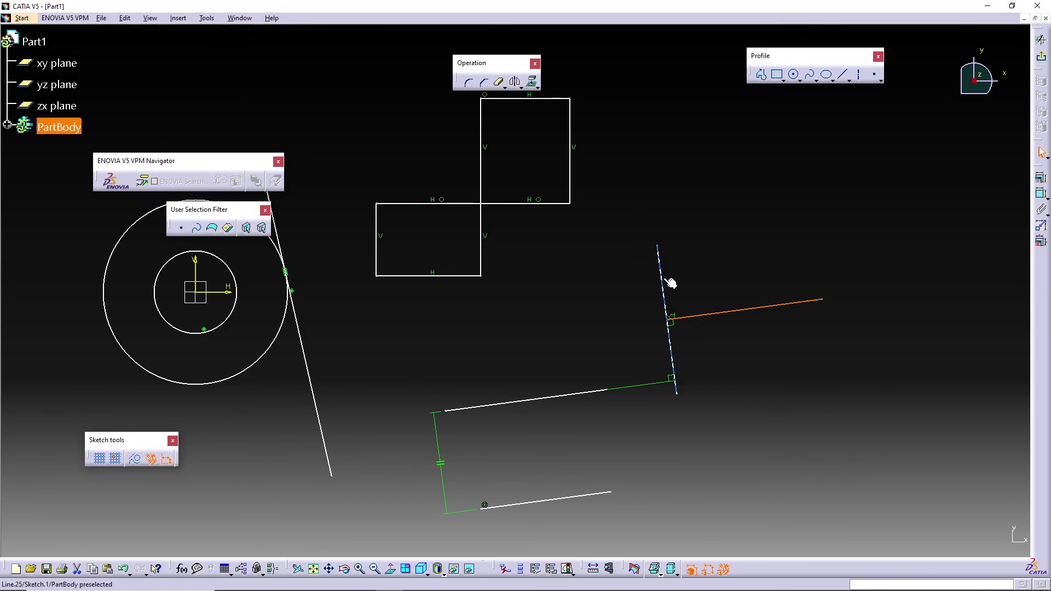
{"action": "left_click", "coordinate": [743, 328]}
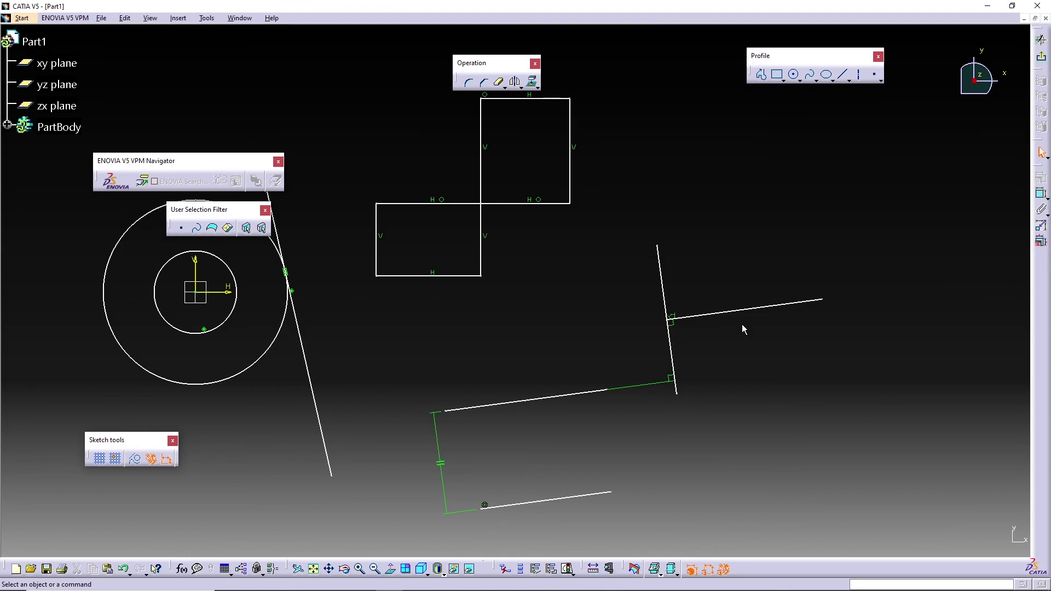